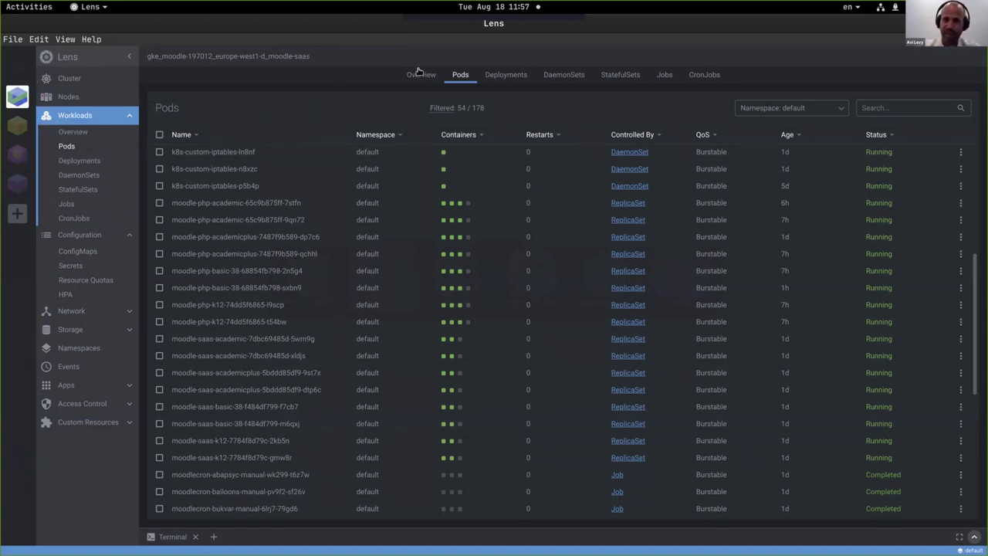
Filter the Horizontal Pod Autoscalers by "basic" and inspect the details of moodle-saas-basic-38.
click(65, 296)
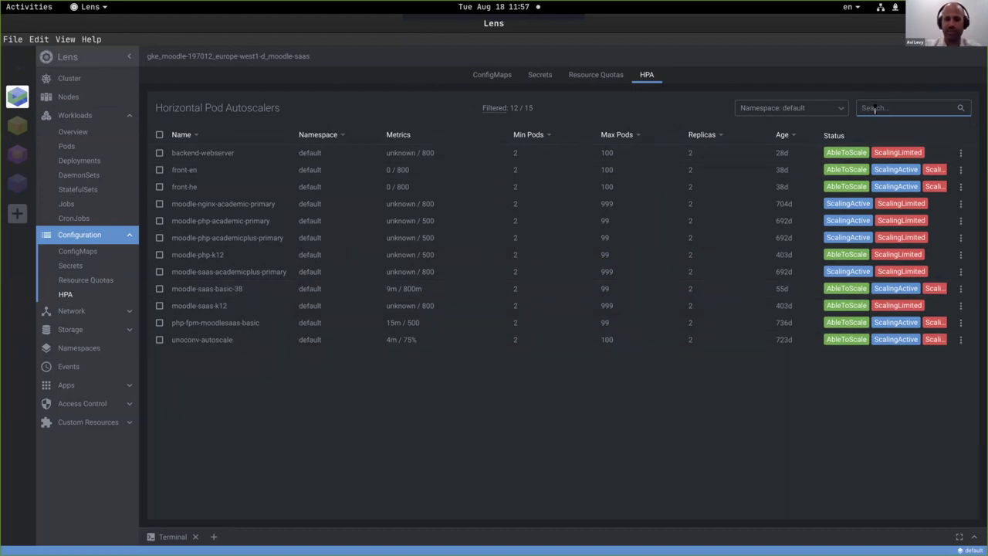
text(basic)
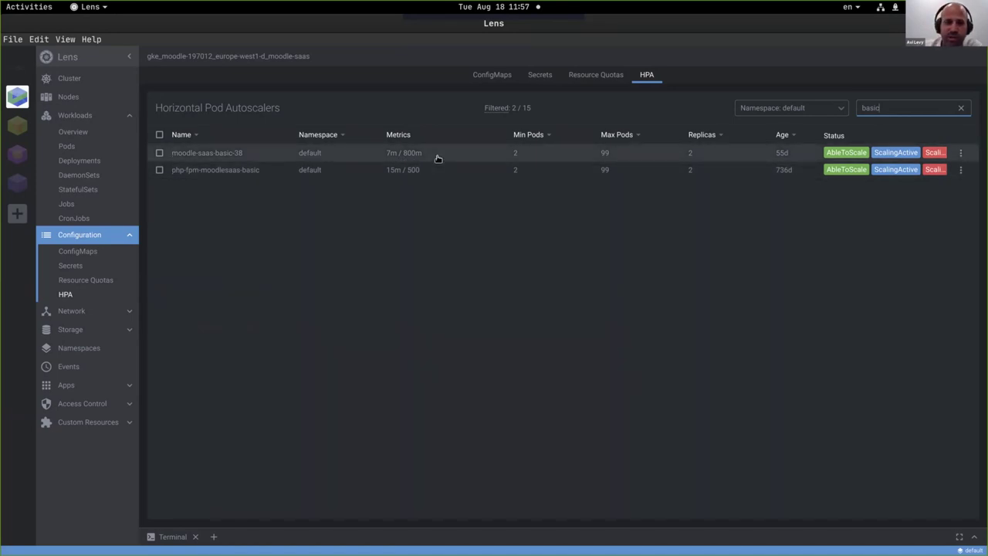
click(612, 158)
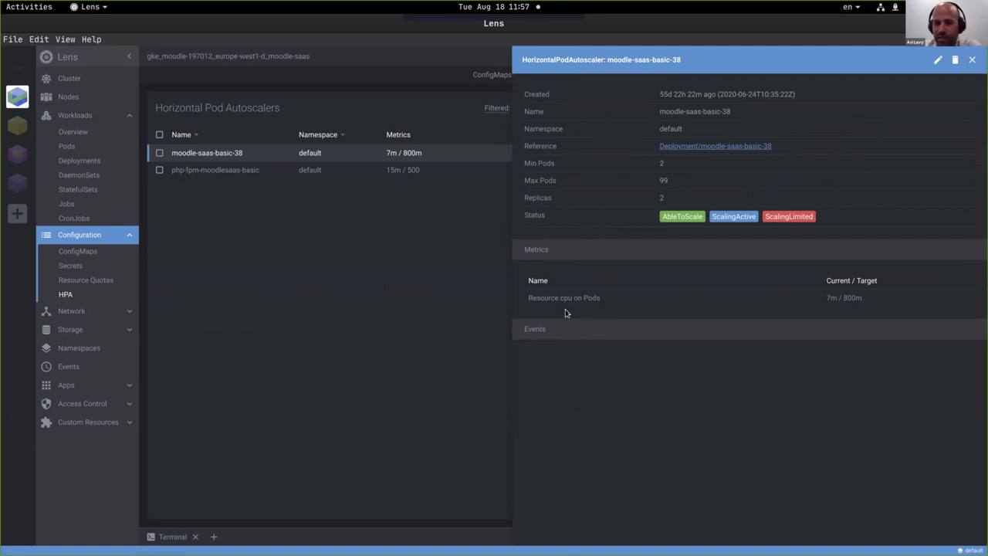
click(359, 248)
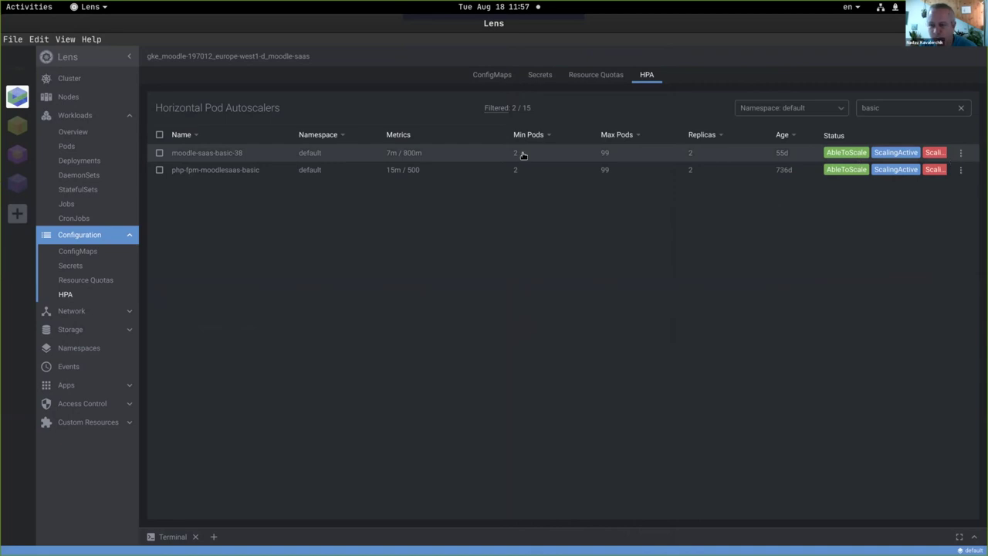
click(475, 156)
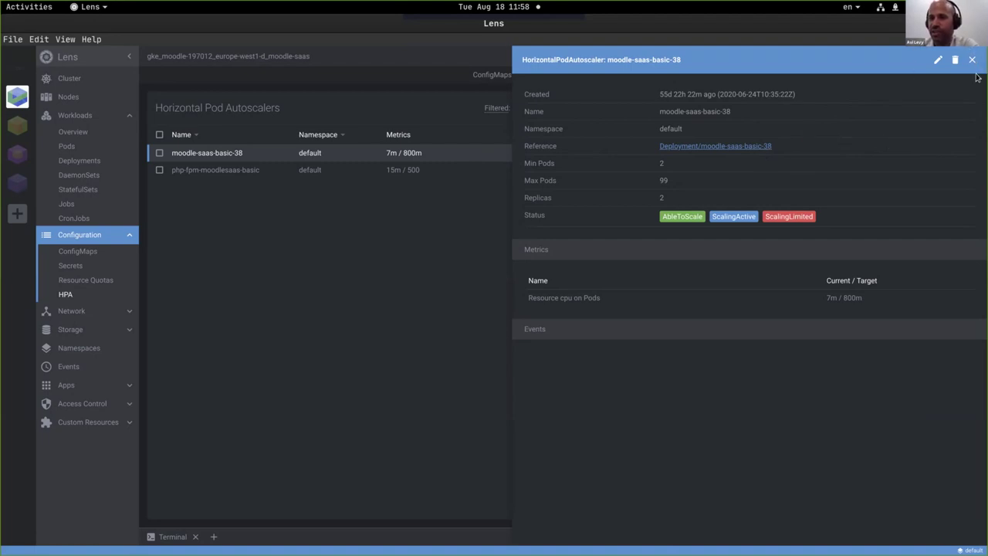
Open the moodle-saas-basic-38 autoscaler definition for editing and review its metrics and status sections.
click(938, 60)
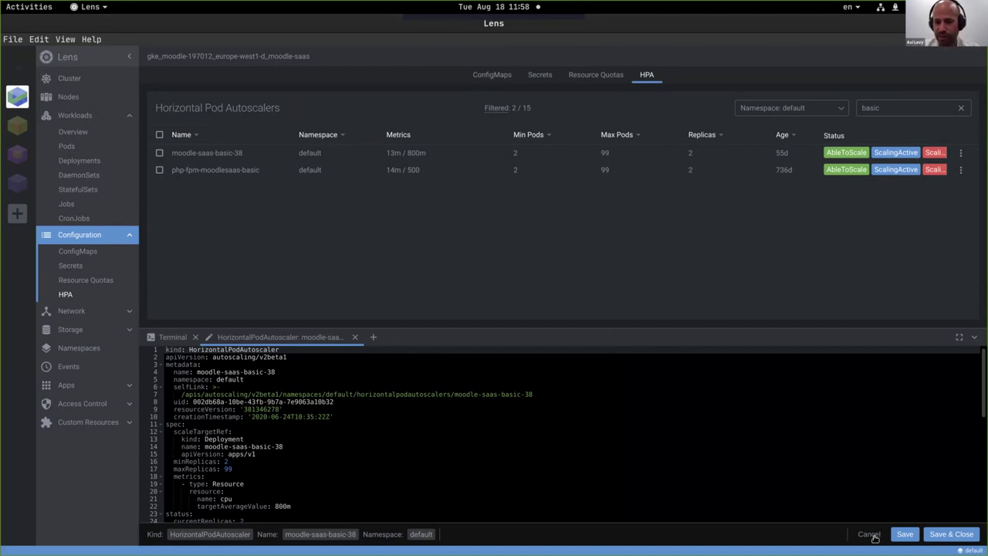
scroll(598, 445, down, 9)
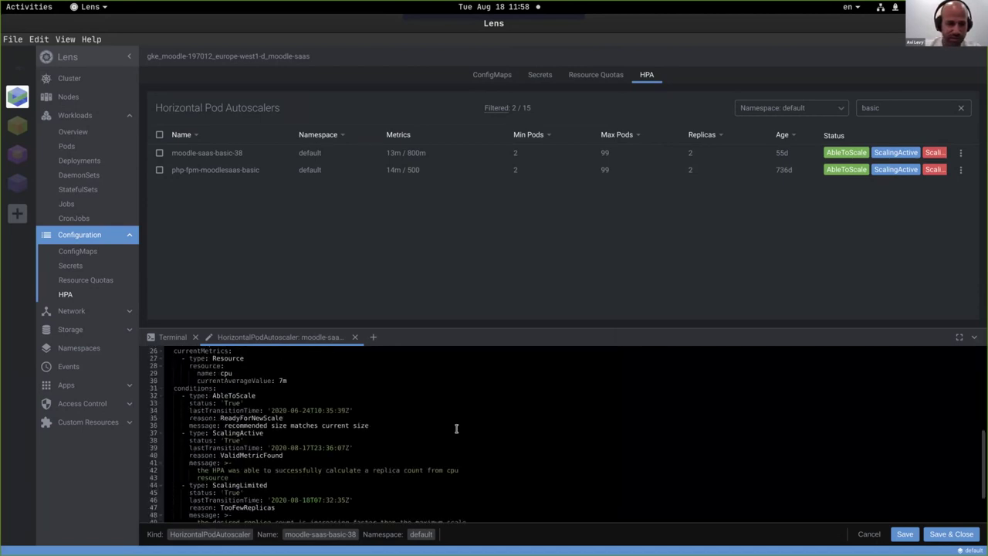
scroll(451, 427, up, 5)
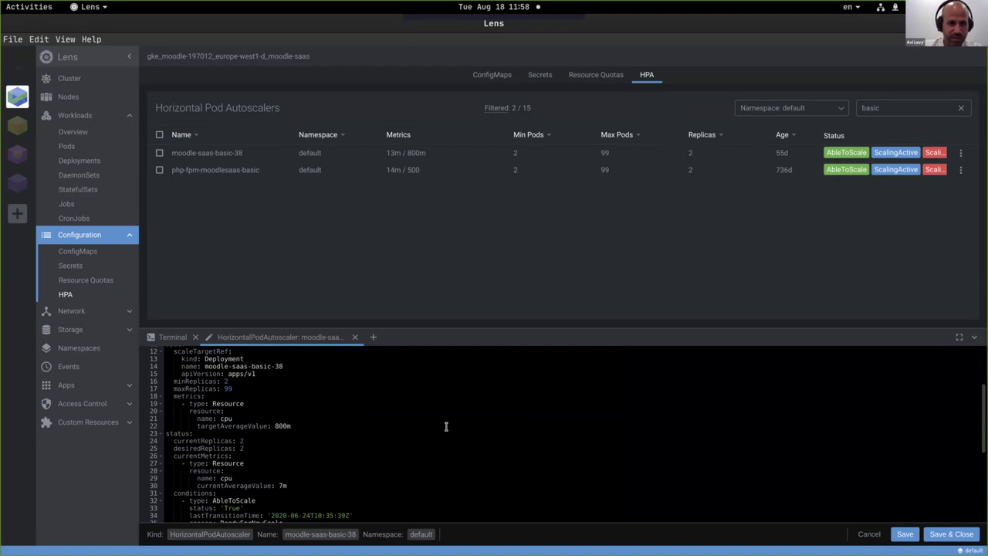
scroll(445, 426, up, 3)
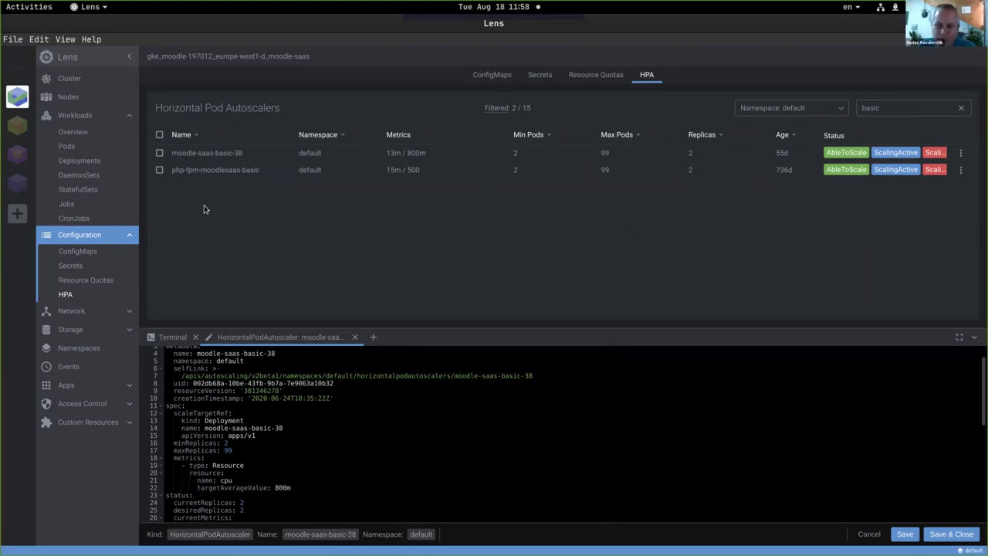
Inspect which metric the php-fpm-moodlesaas-basic autoscaler scales on, and close its details.
click(249, 171)
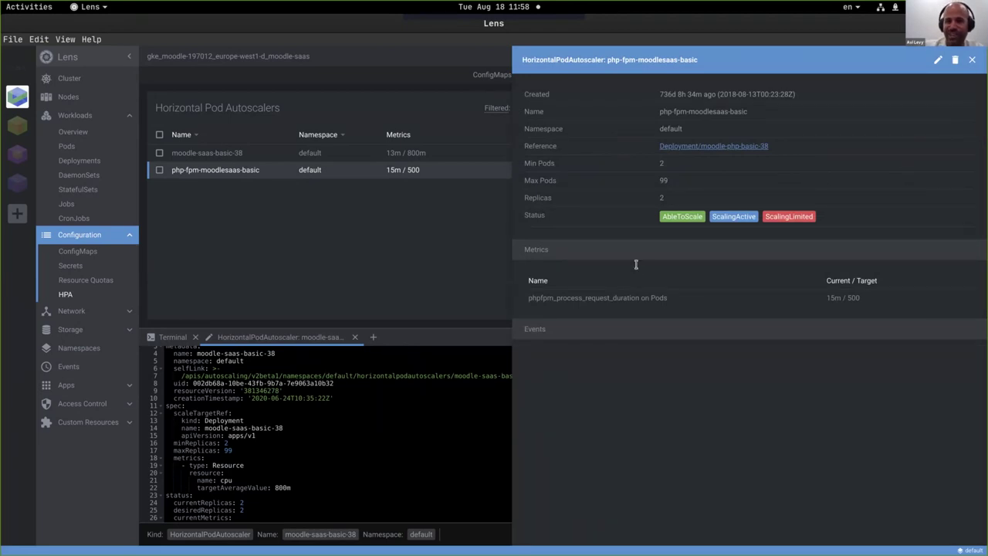
triple_click(530, 301)
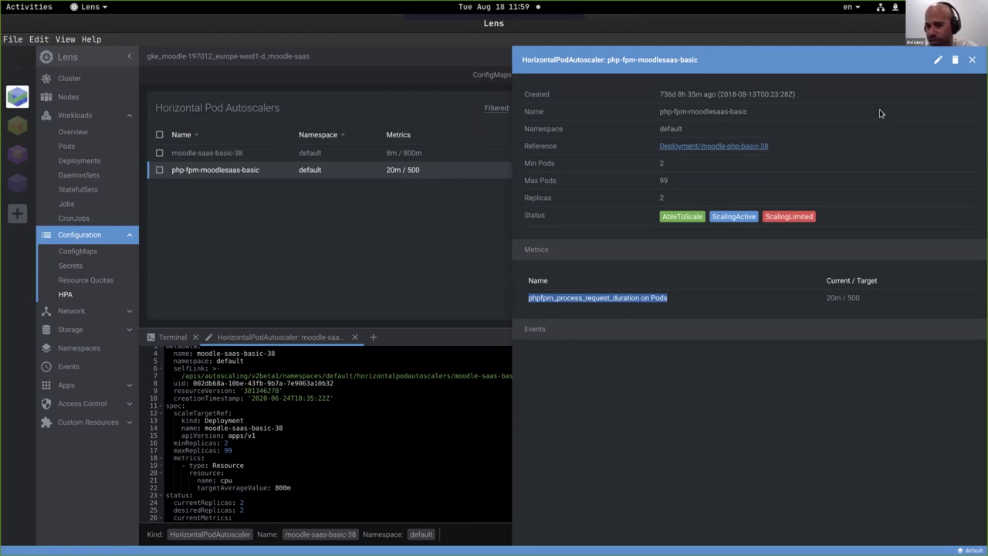
click(972, 59)
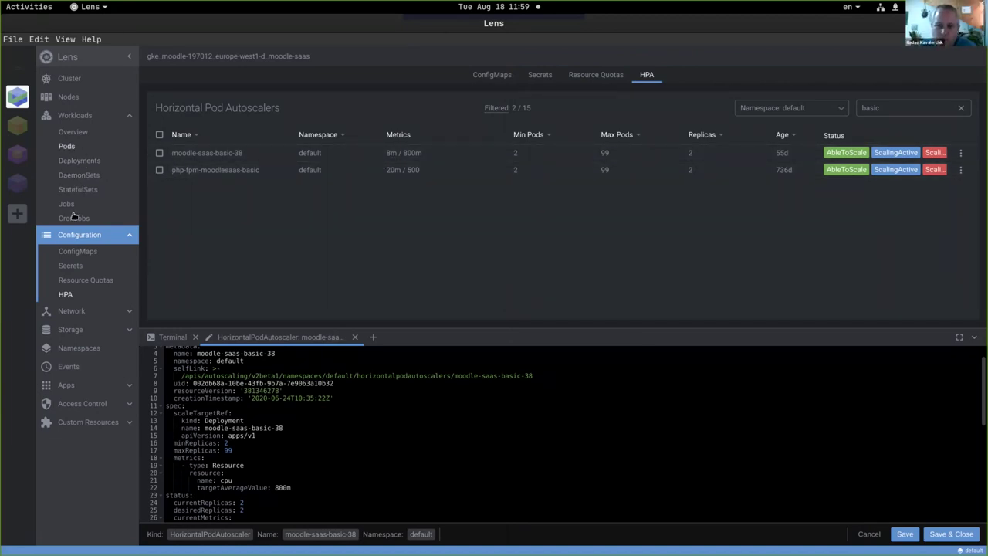
Clear the autoscaler filter, check the metric name in the front-he definition, and close that definition.
key(Escape)
scroll(354, 254, down, 1)
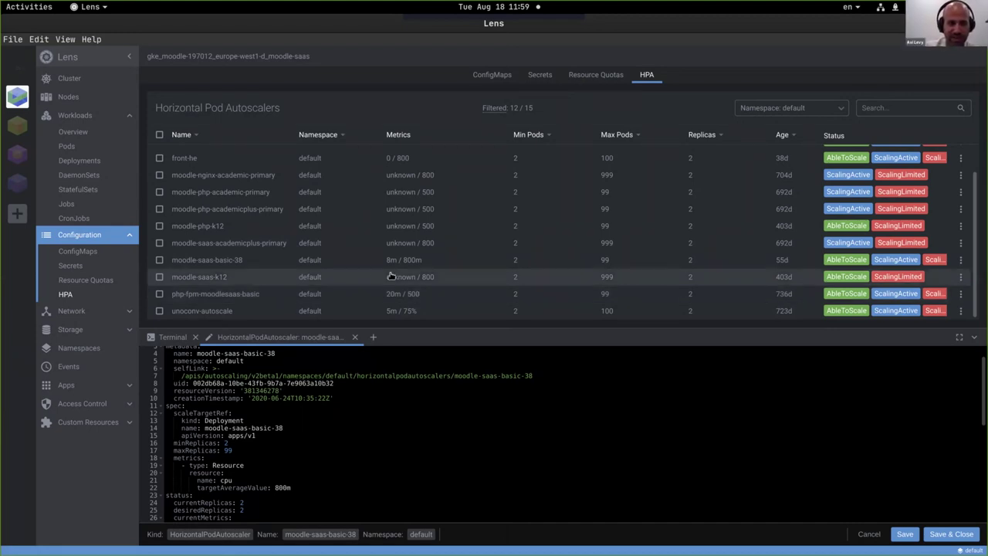
click(337, 159)
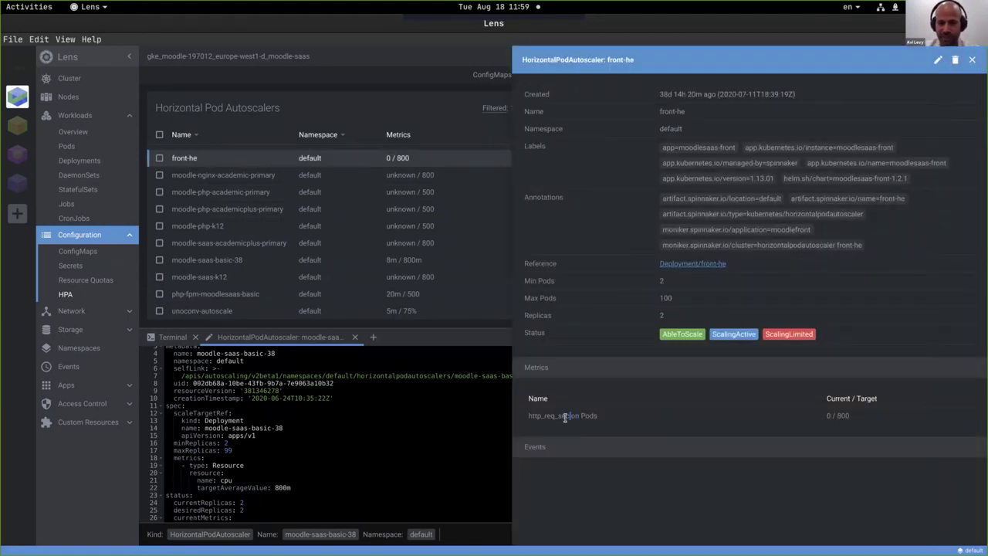
click(938, 60)
scroll(241, 416, up, 5)
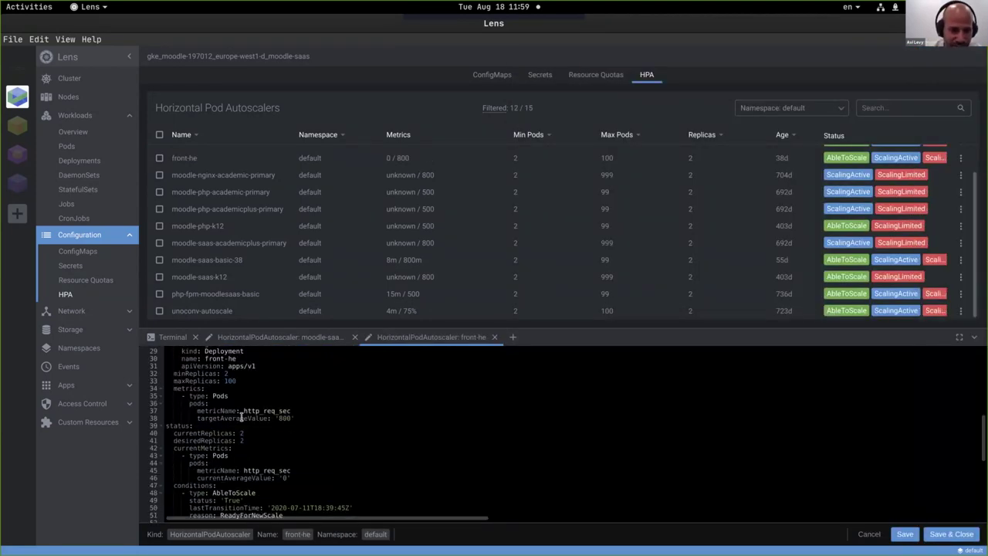
click(265, 411)
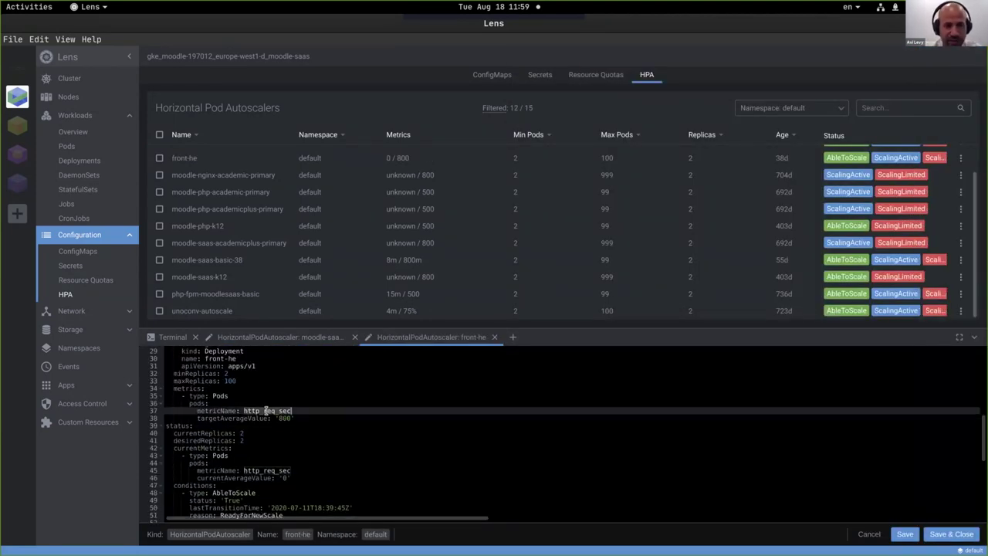
click(494, 337)
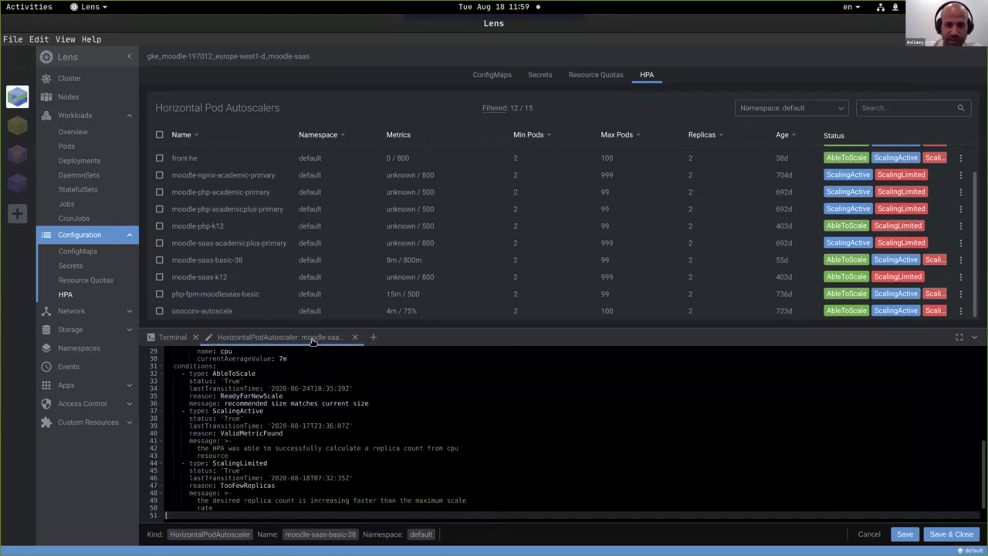
Try to change the metric type under spec in the moodle-saas-basic-38 definition, with the editor enlarged to the full window.
scroll(540, 432, up, 5)
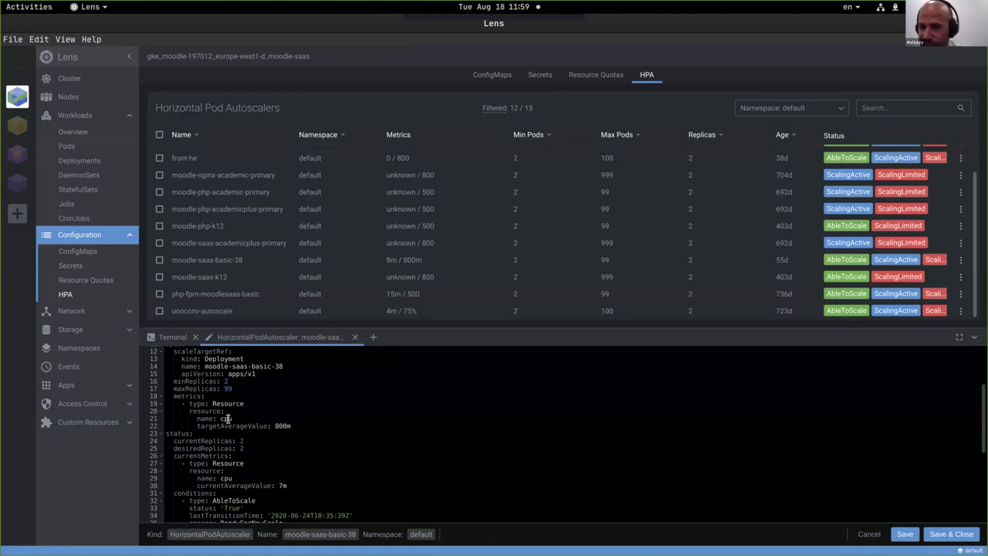
scroll(224, 419, up, 4)
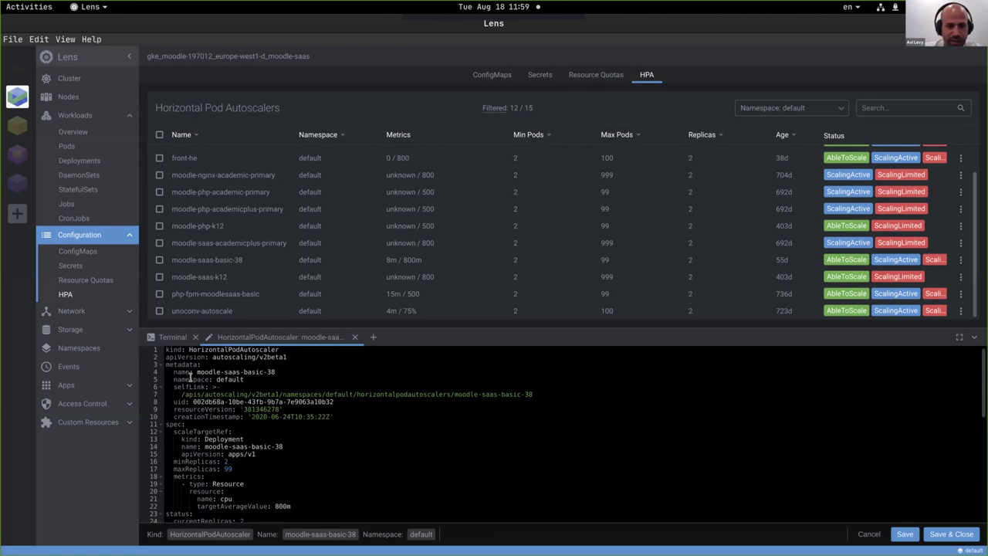
scroll(192, 382, down, 7)
scroll(196, 400, up, 4)
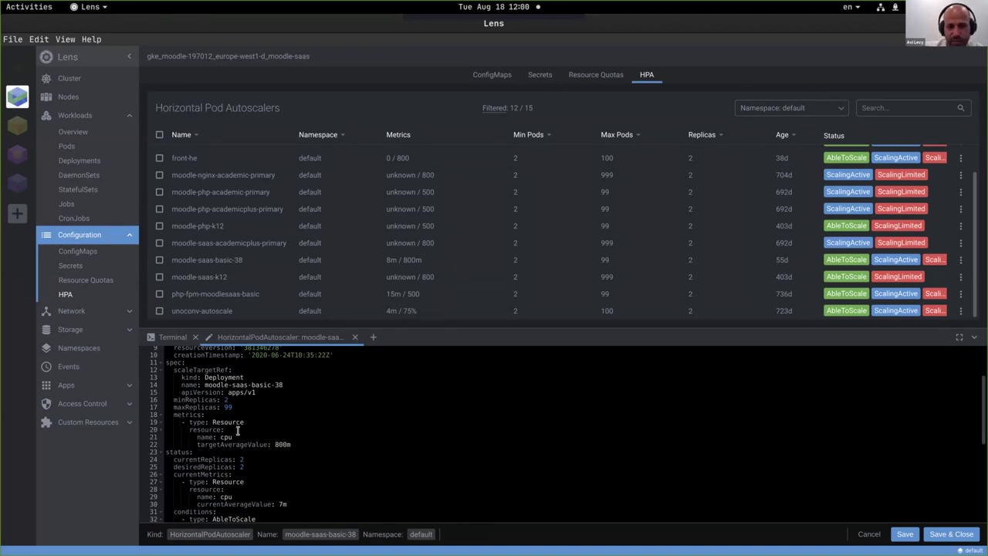
click(231, 423)
text(P)
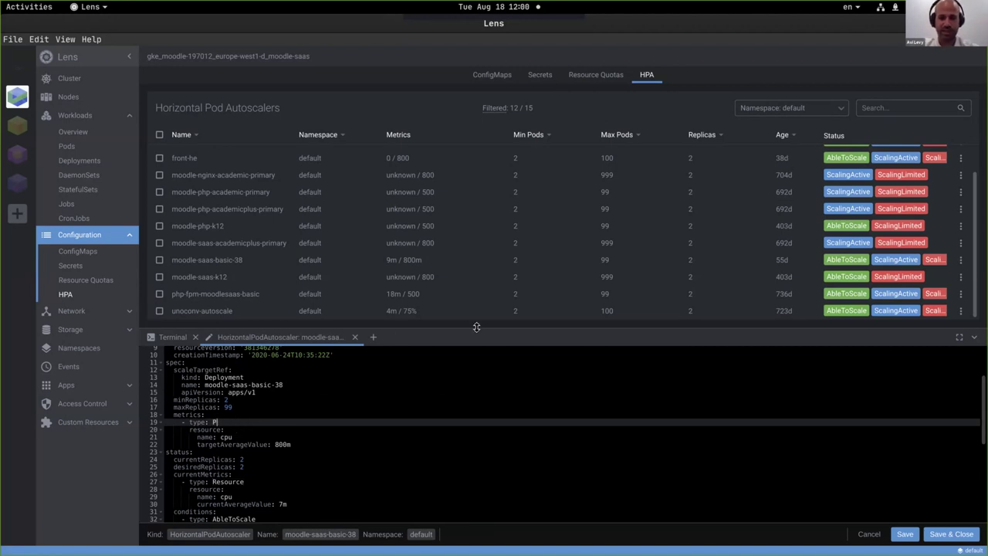
drag(474, 330, 463, 149)
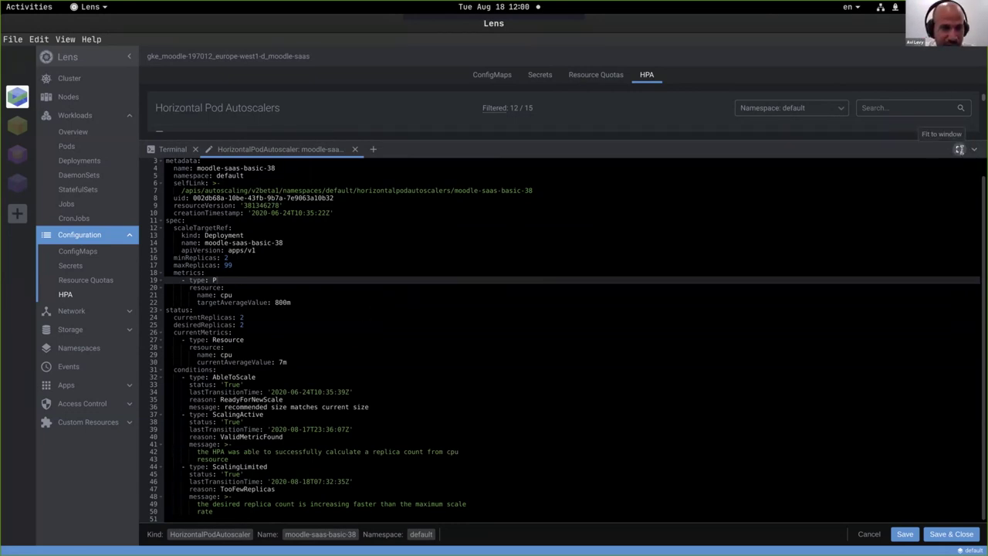
click(959, 149)
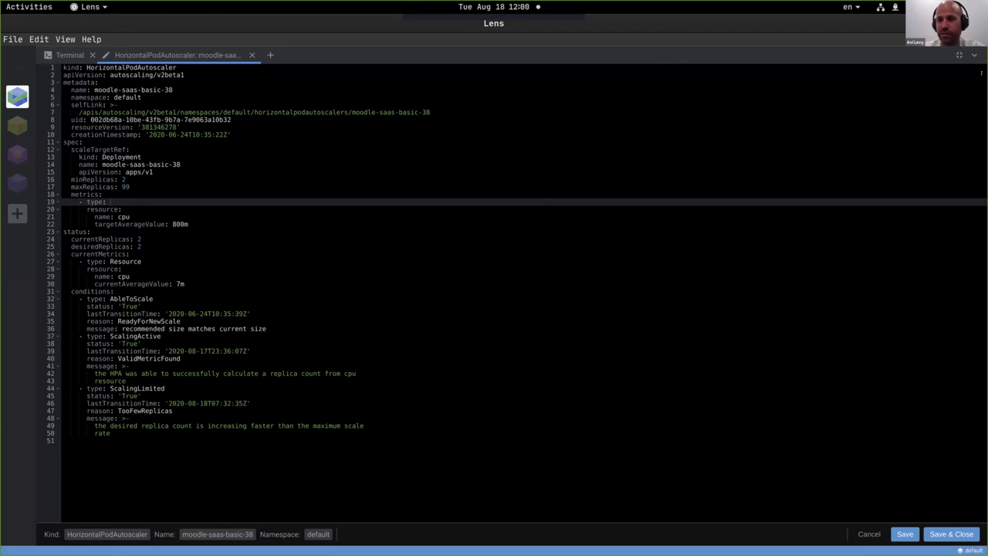
Open the front-en autoscaler definition for editing and copy its spec metrics block with the http_req_sec Pods metric.
click(974, 55)
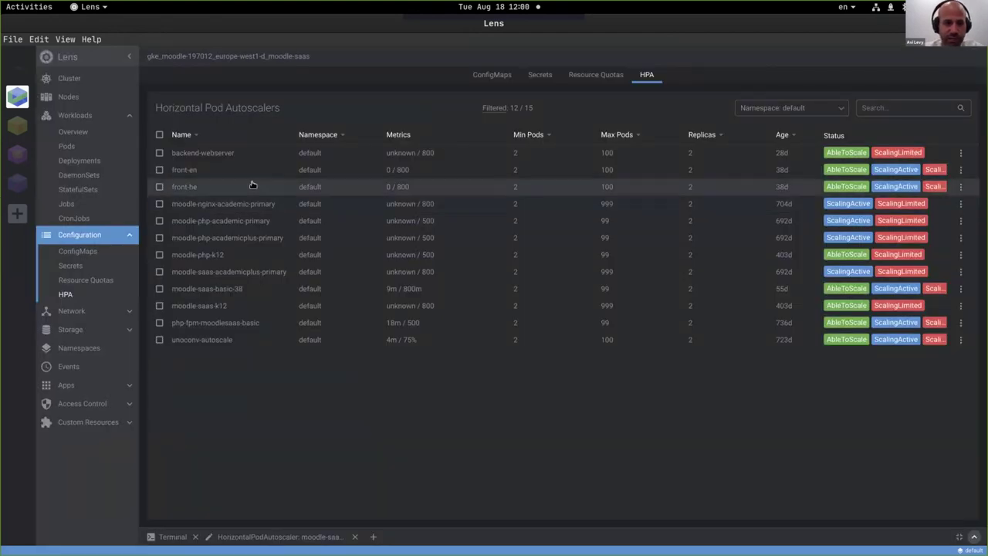
click(229, 171)
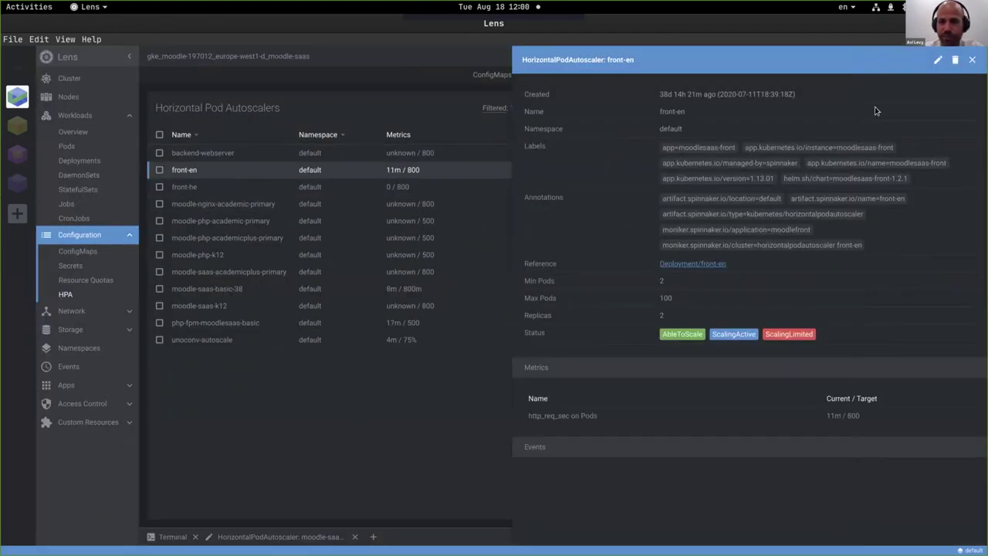
click(938, 59)
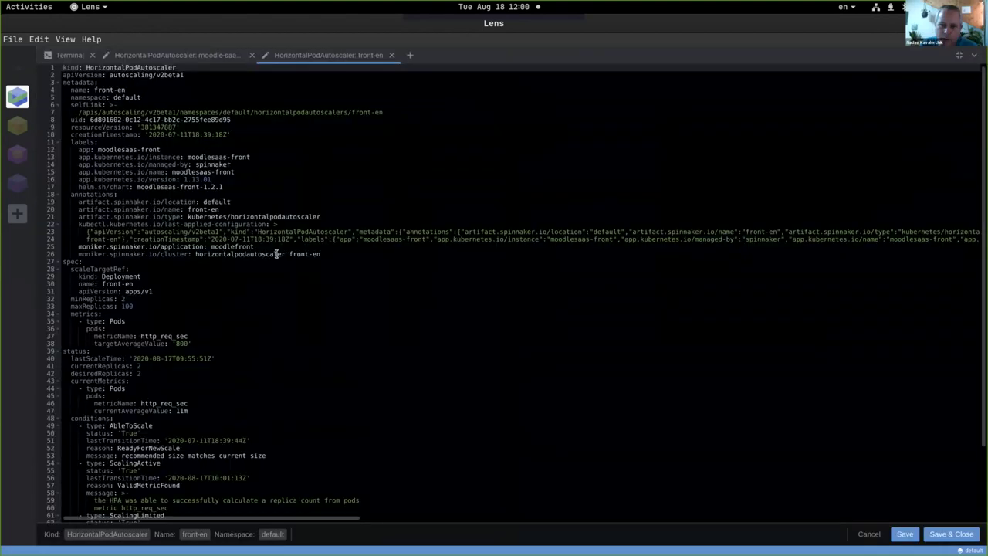
drag(198, 342, 51, 312)
key(ctrl+c)
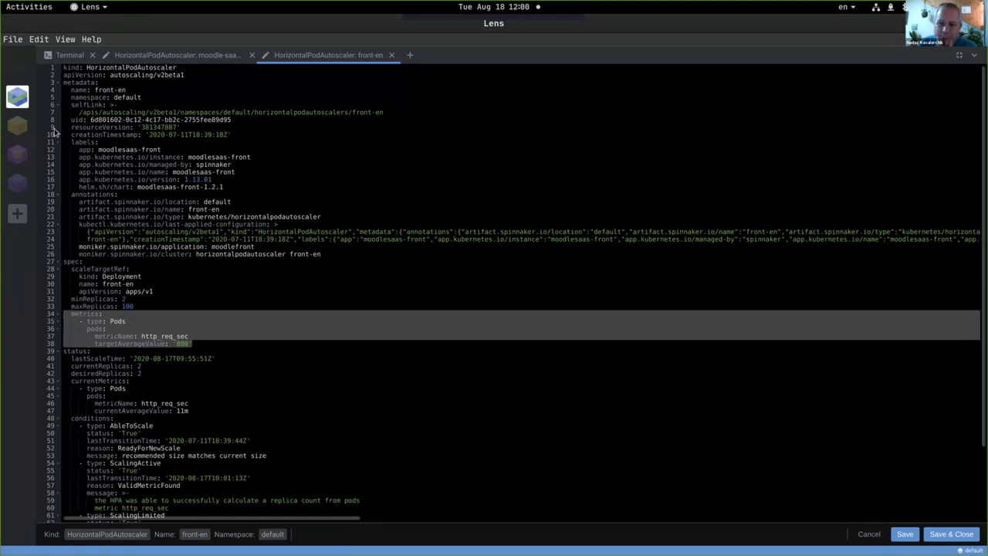
Replace the spec metrics block of moodle-saas-basic-38 with the copied Pods metric http_req_sec, target average value '800', and save.
click(165, 58)
drag(190, 223, 41, 195)
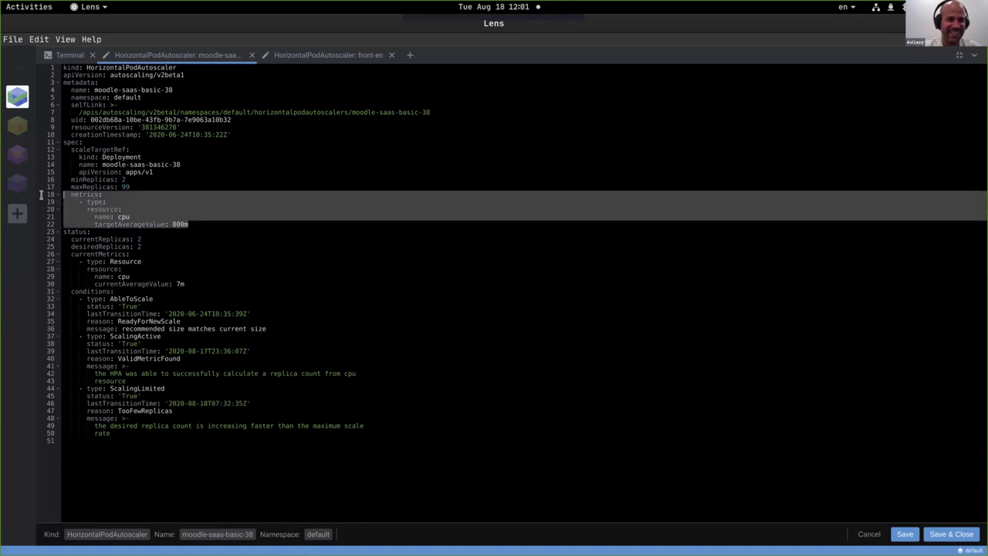
key(ctrl+v)
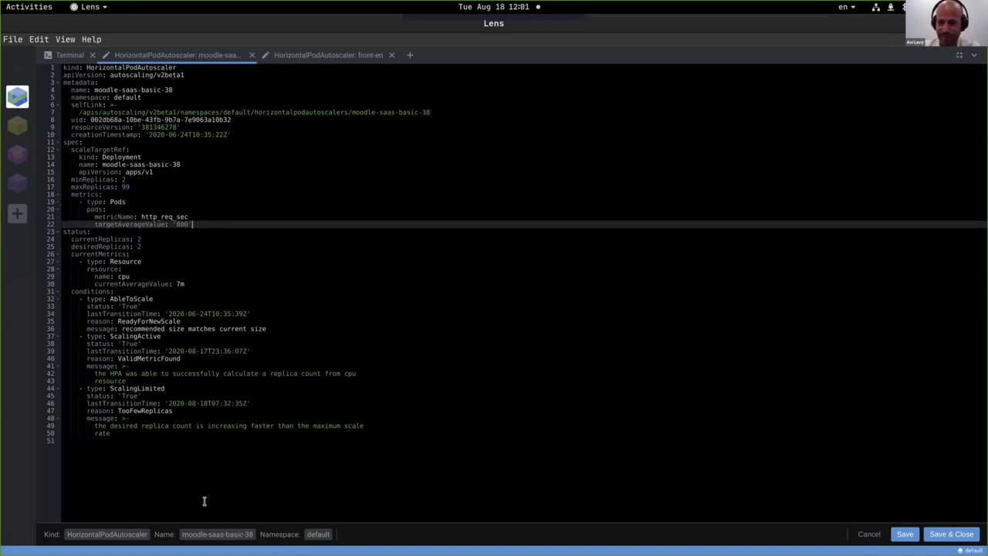
click(955, 534)
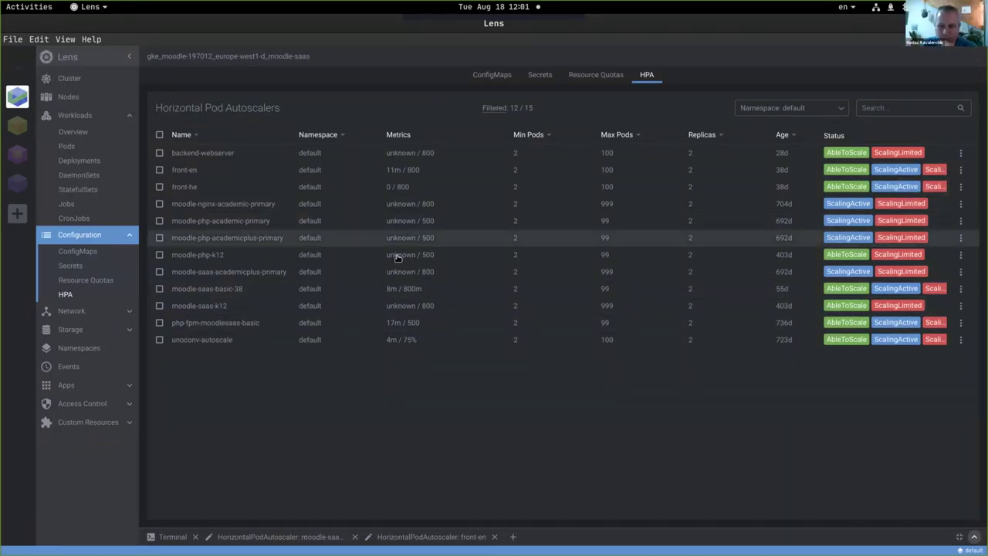
Filter the autoscaler list by "basic" to check the edited autoscaler's metrics.
click(885, 107)
text(basic)
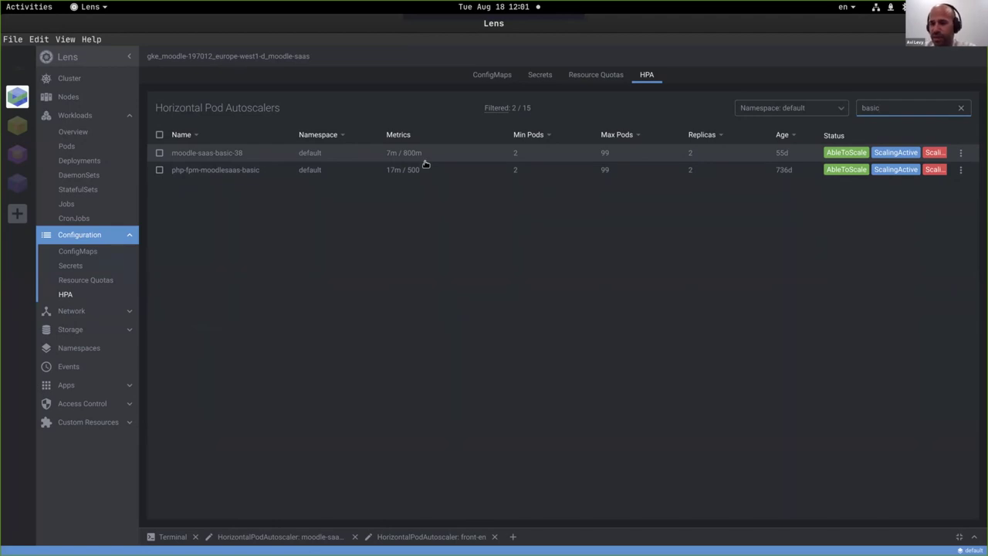
Switch to the terminal and rerun the load test with k6 run env/ModleSaaS/Productoin/test.js.
key(super)
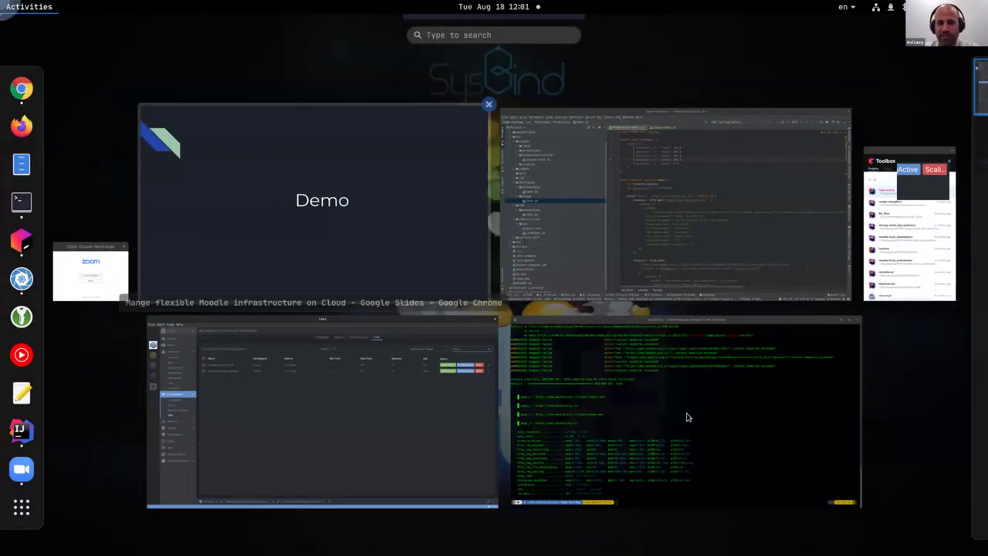
click(685, 419)
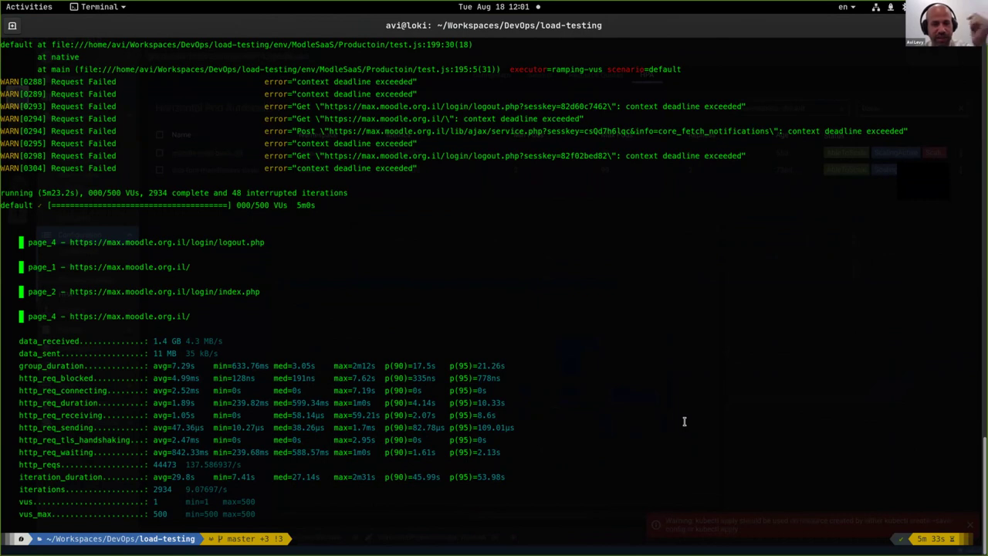
key(Up)
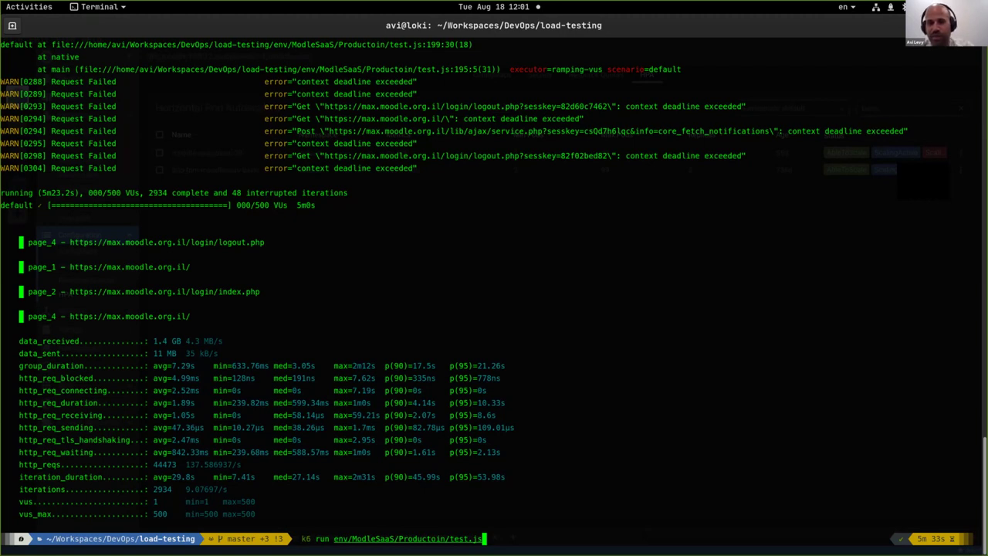
key(Return)
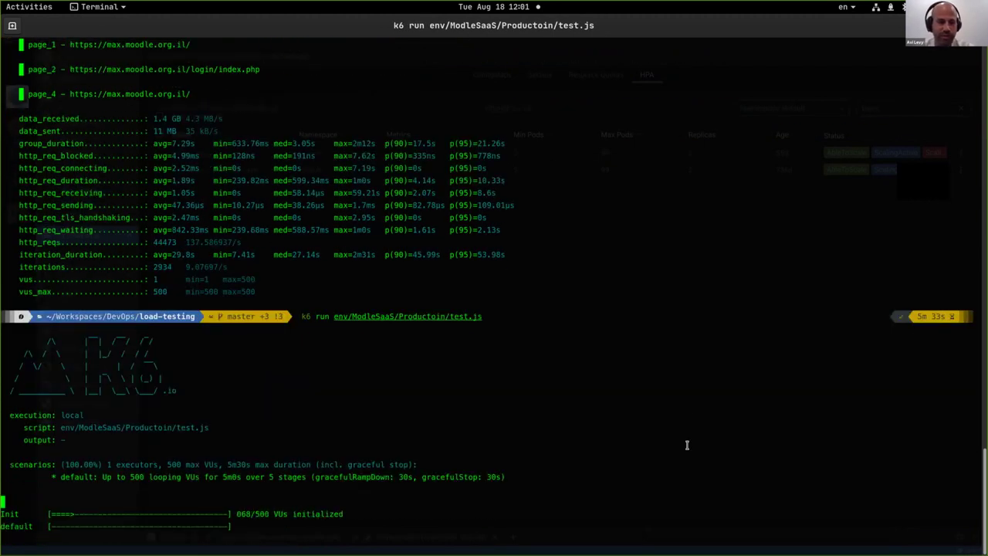
Switch between the terminal and Lens to follow the test start, then filter the pods list by "basic" to check the pods.
key(alt+Tab)
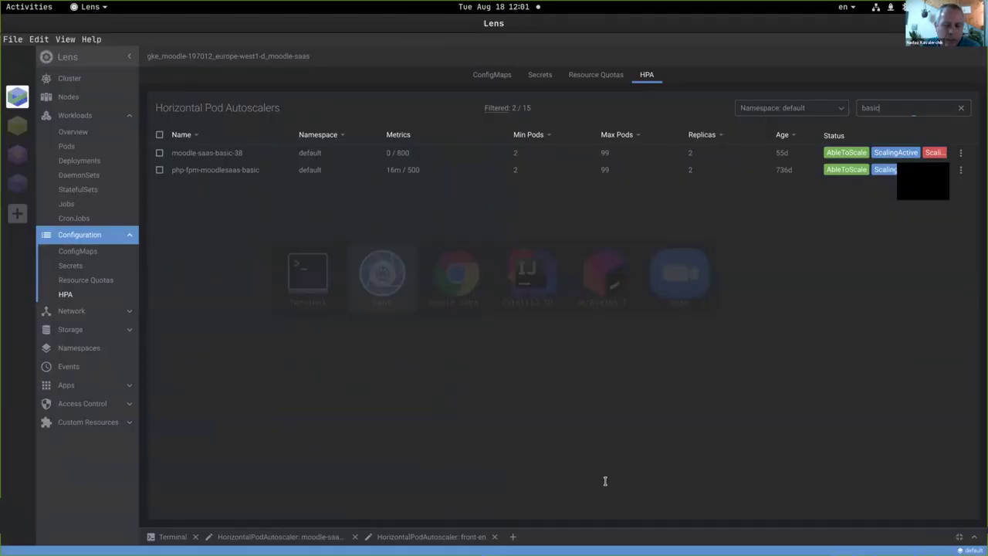
key(alt+Tab)
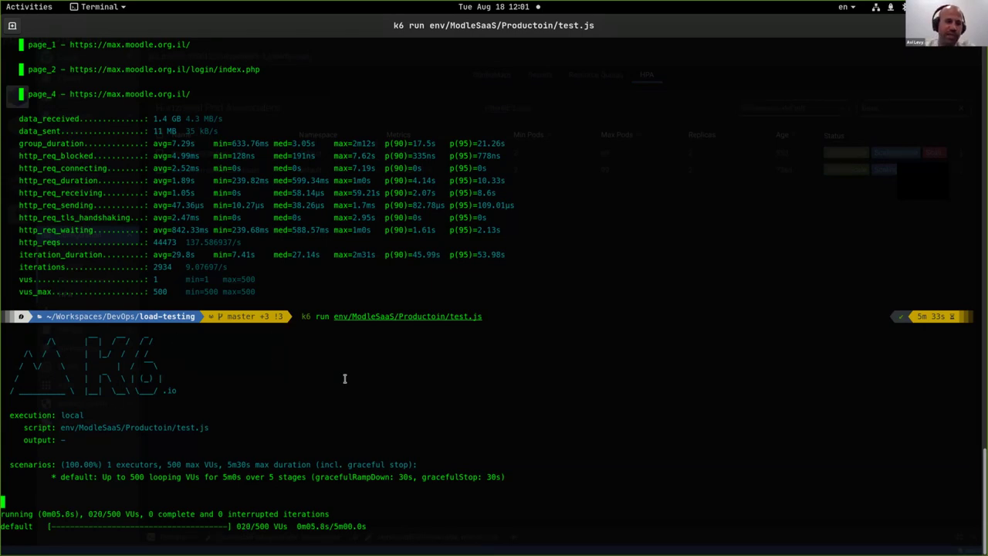
key(alt+Tab)
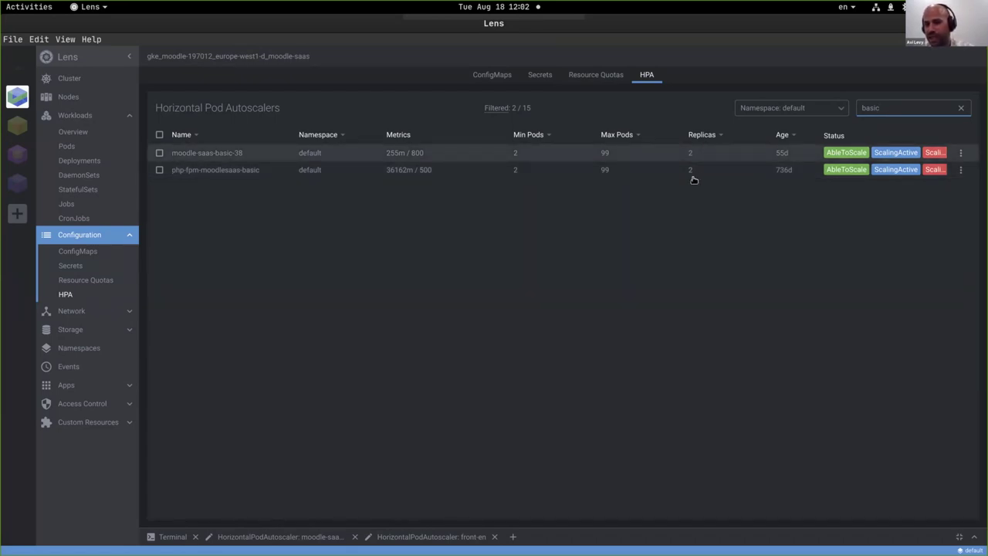
click(68, 146)
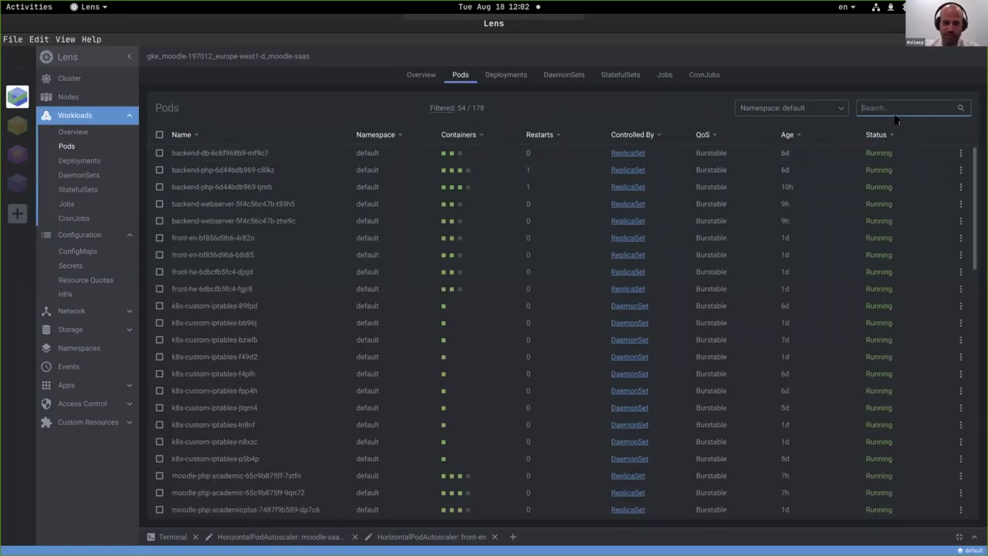
text(basic)
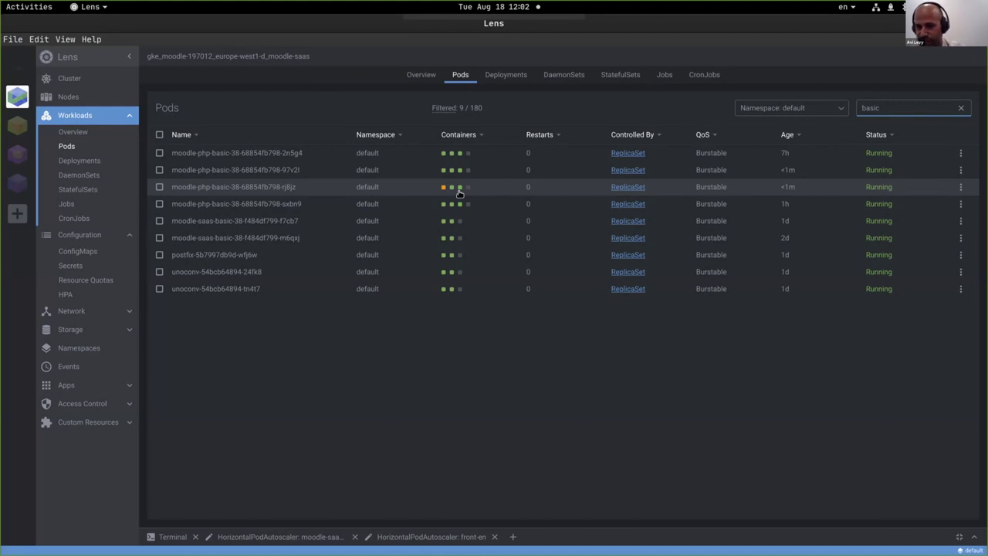
Return to the Horizontal Pod Autoscalers list to check the metrics and replicas, glancing at the running test.
click(80, 293)
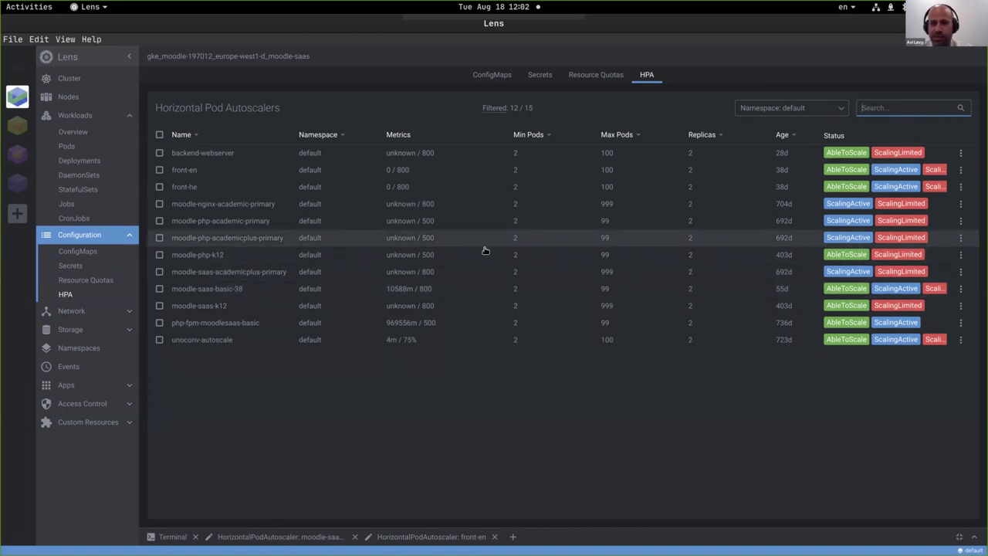
key(alt+Tab)
key(alt+Tab)
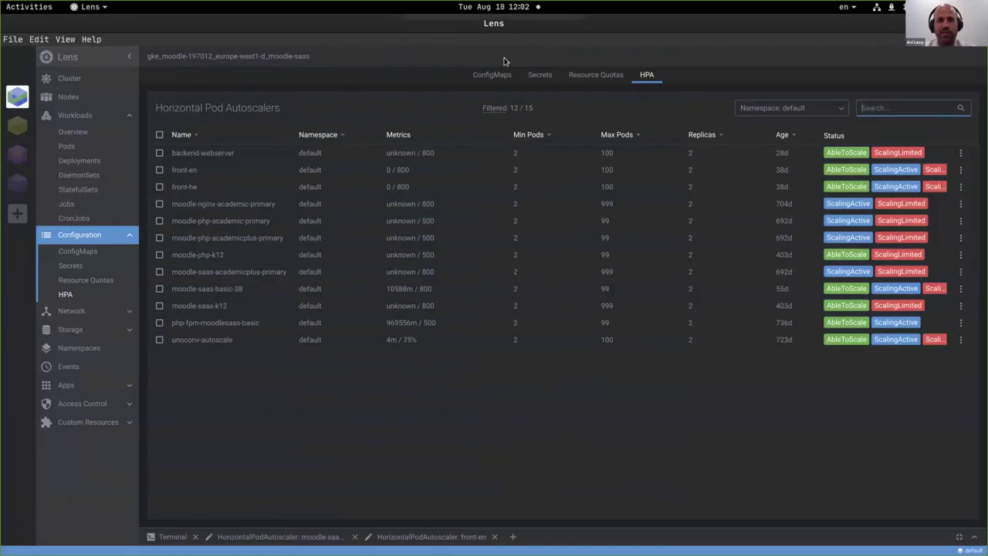
Switch to Google Chrome and reload max.moodle.org.il twice to check its network load times under load.
key(super)
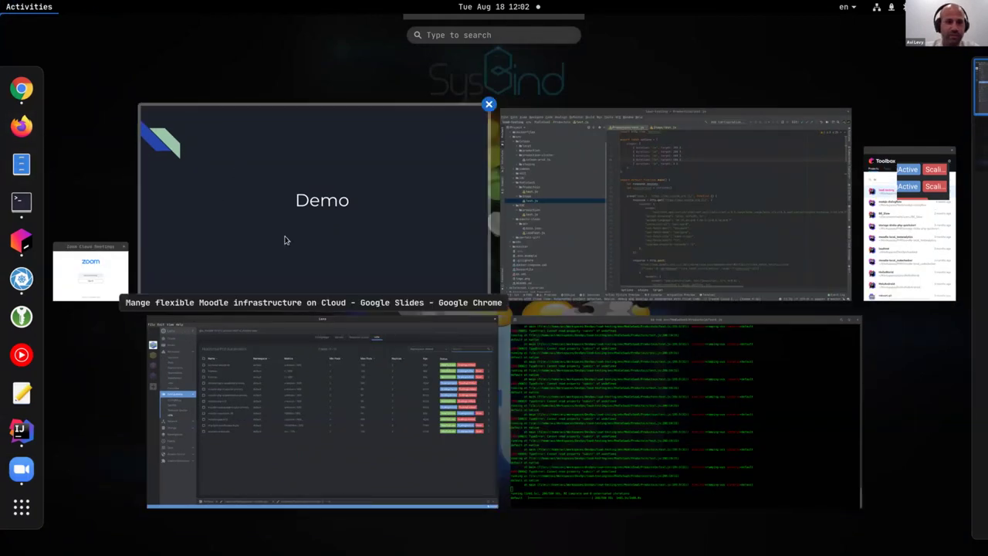
click(22, 82)
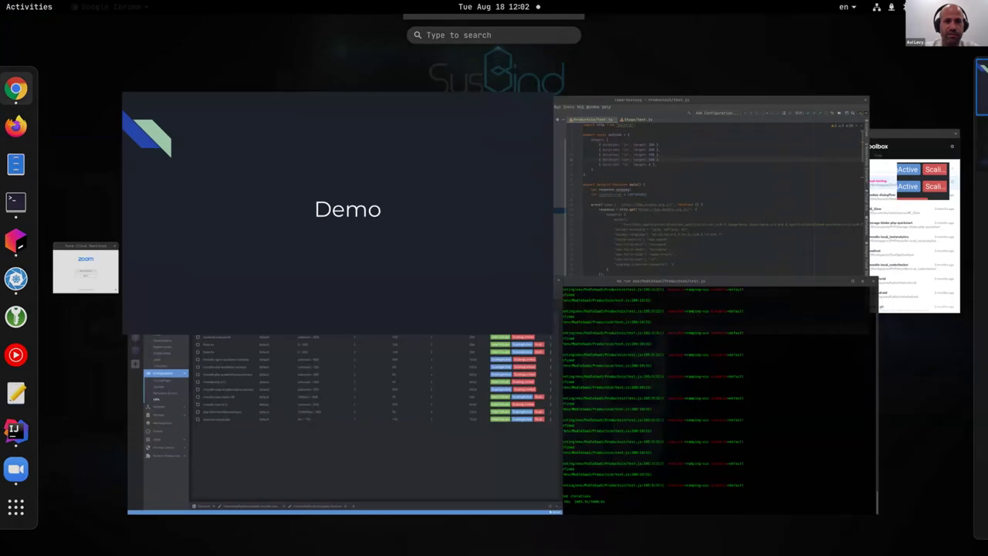
key(Escape)
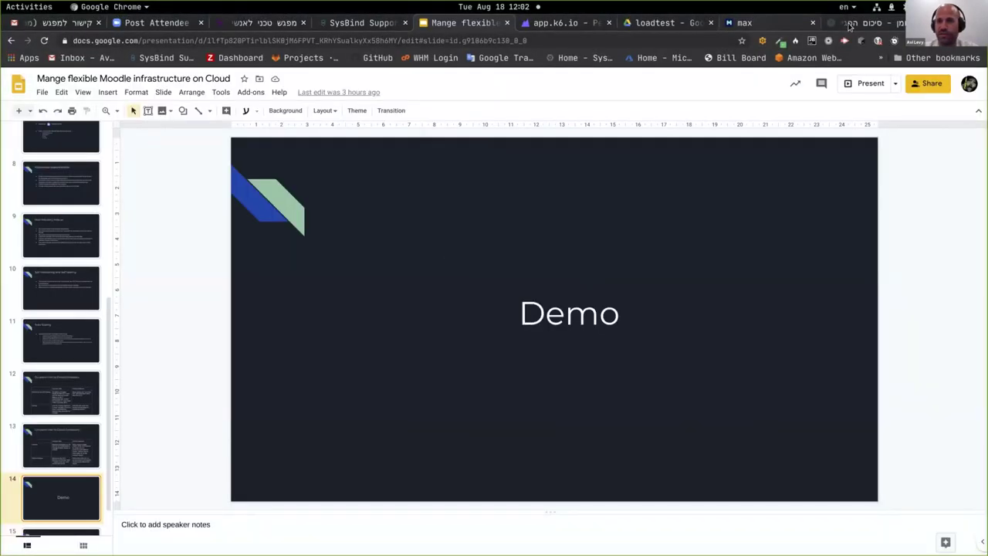
click(776, 29)
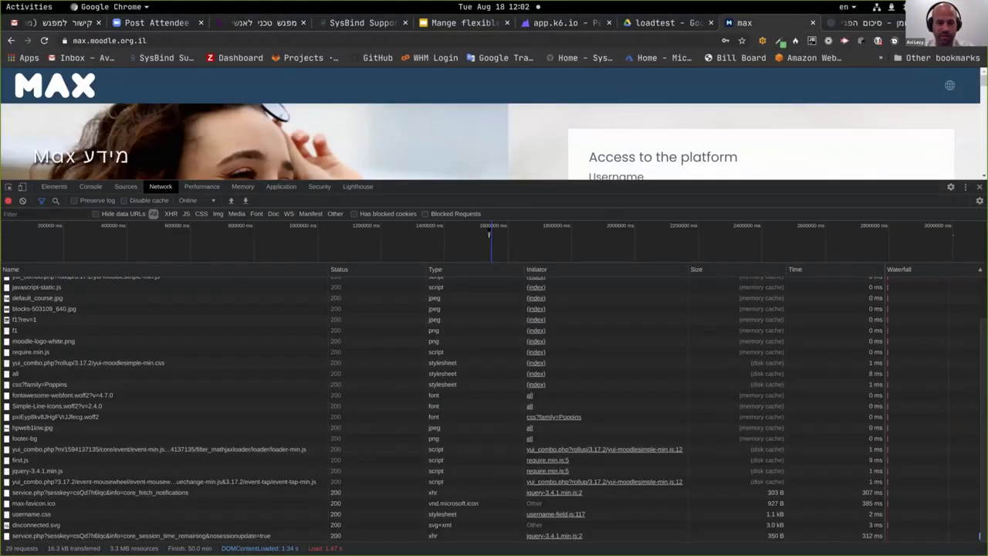
key(ctrl+r)
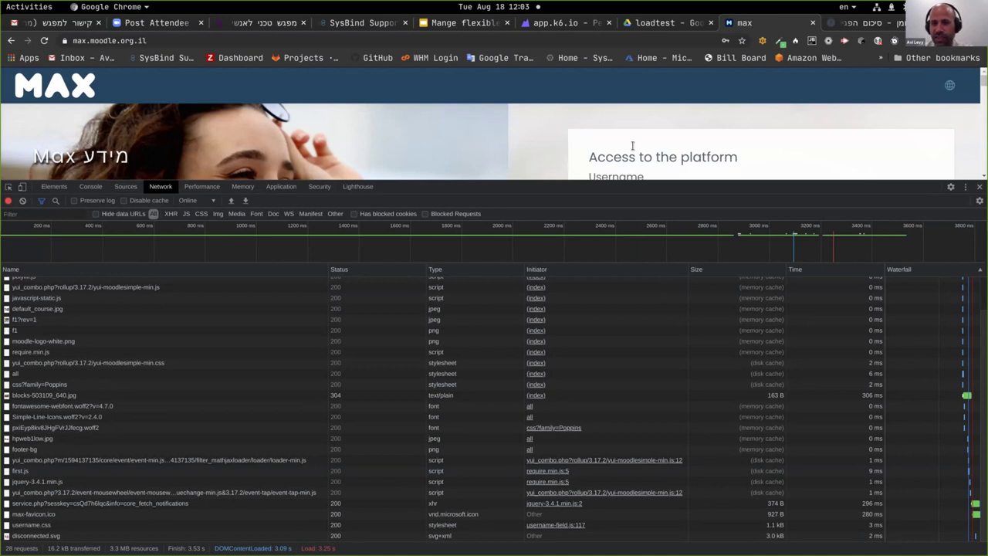
scroll(522, 147, down, 3)
scroll(521, 147, up, 1)
key(F5)
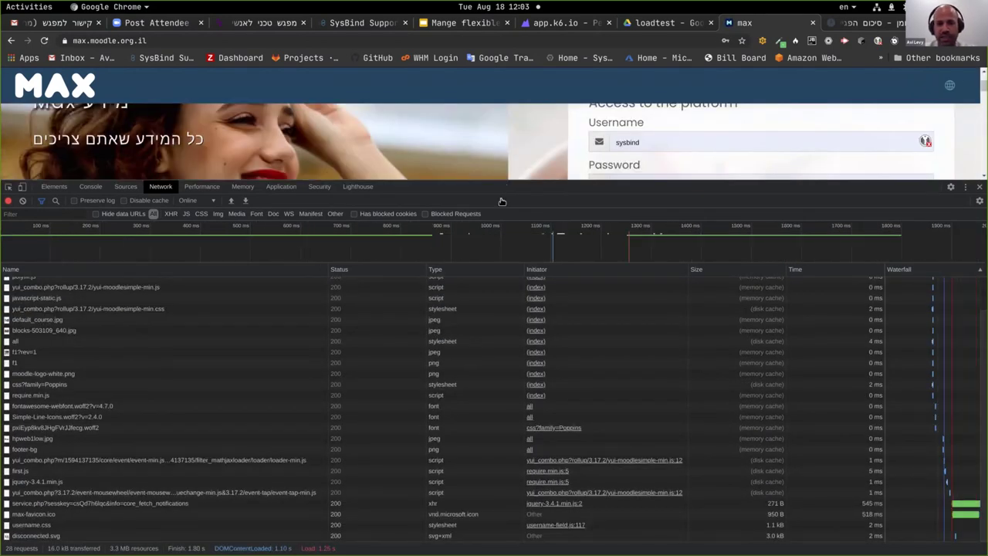
Check the k6 test progress in the terminal, then return to Lens and filter the autoscalers by "basic".
key(alt+Tab)
key(alt+Tab)
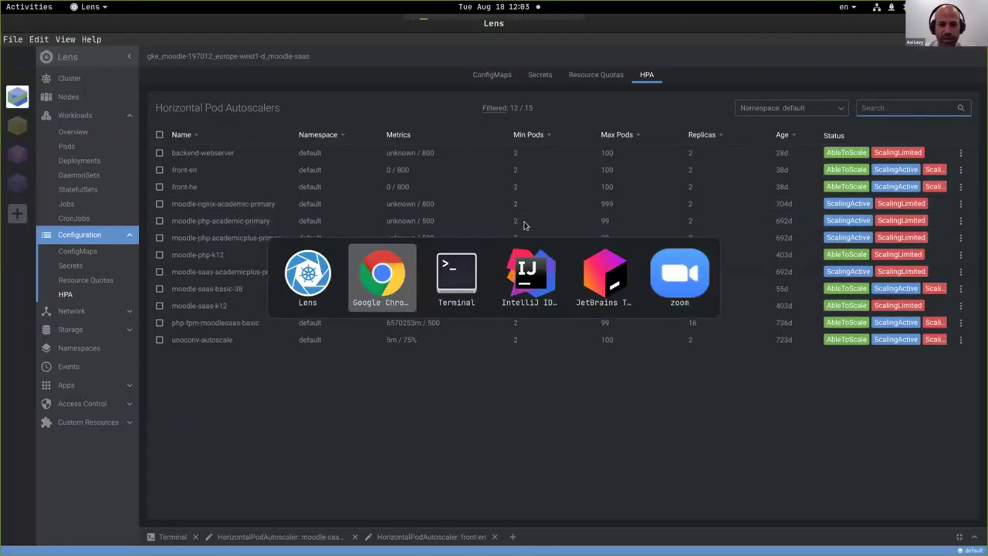
mouse_move(494, 245)
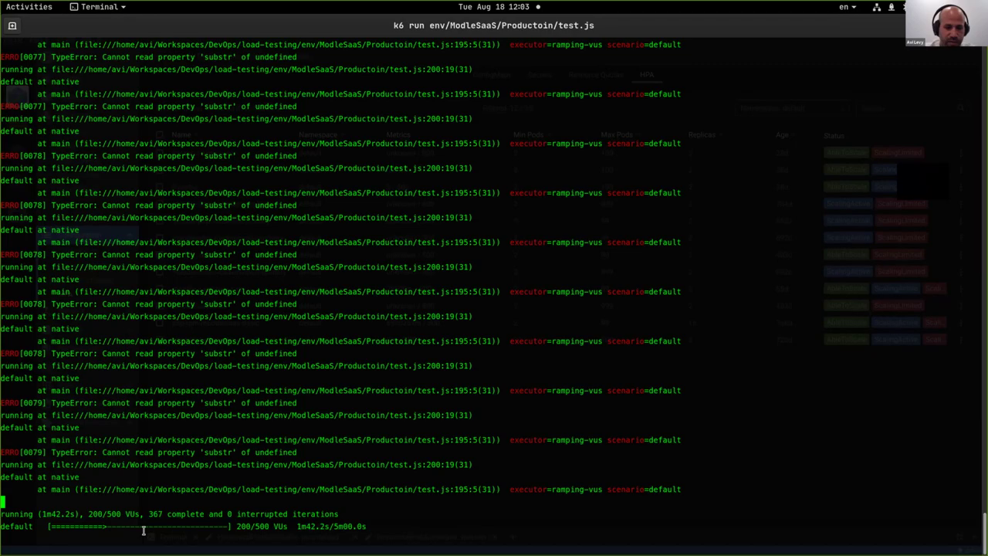
key(alt+Tab)
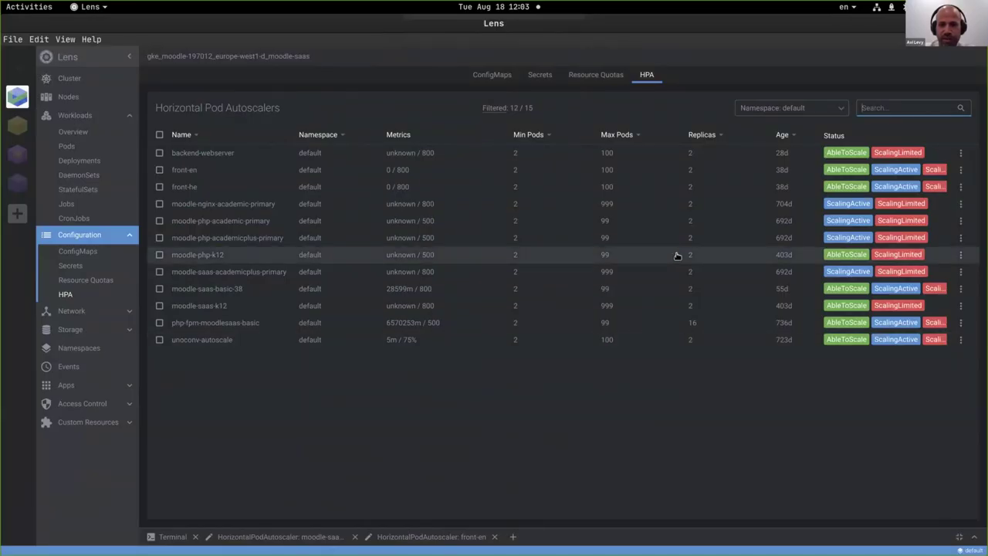
click(881, 107)
text(b)
text(sic)
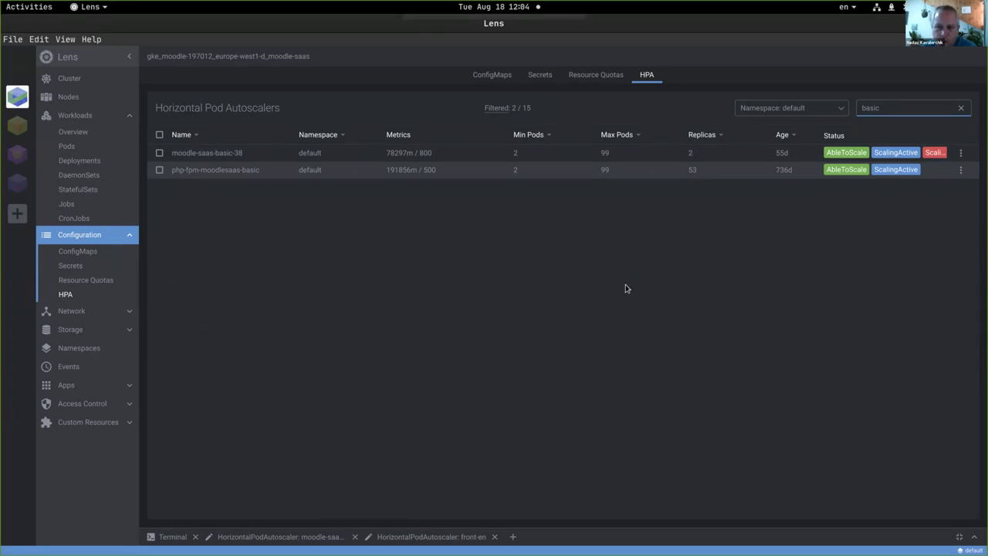
Switch between Google Chrome and the terminal to compare the max site's load times with the k6 test progress.
key(alt+Tab)
key(alt+Tab)
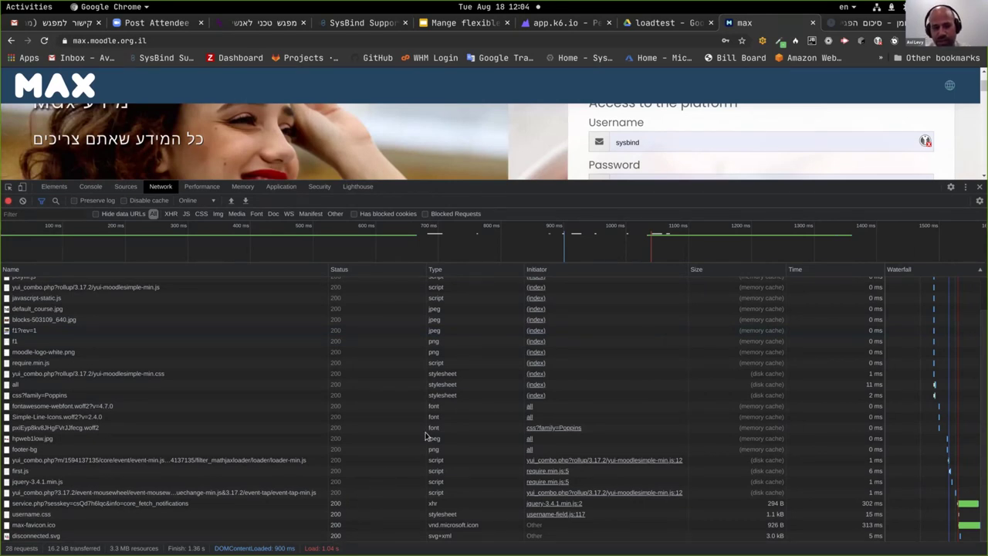
key(alt+Tab)
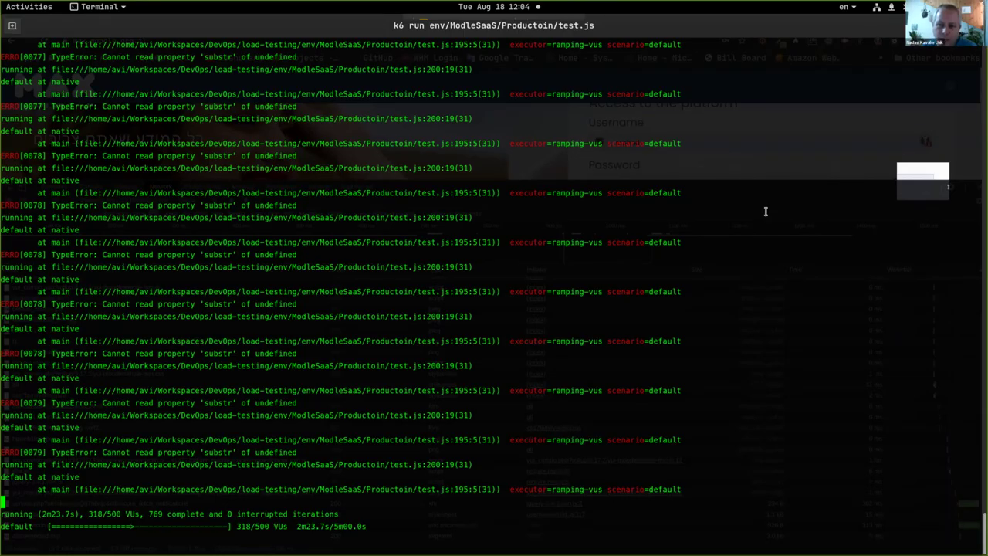
key(alt+Tab)
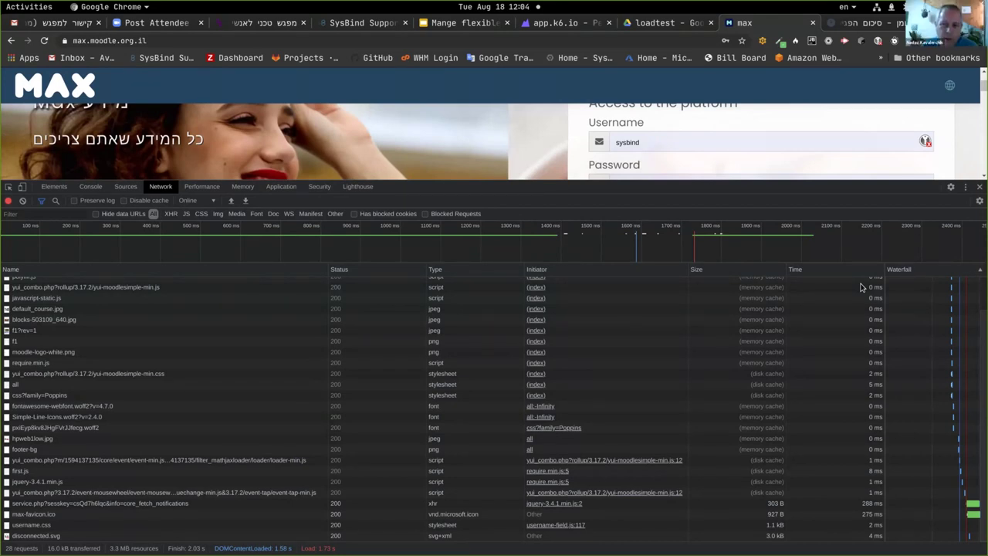
key(alt+Tab)
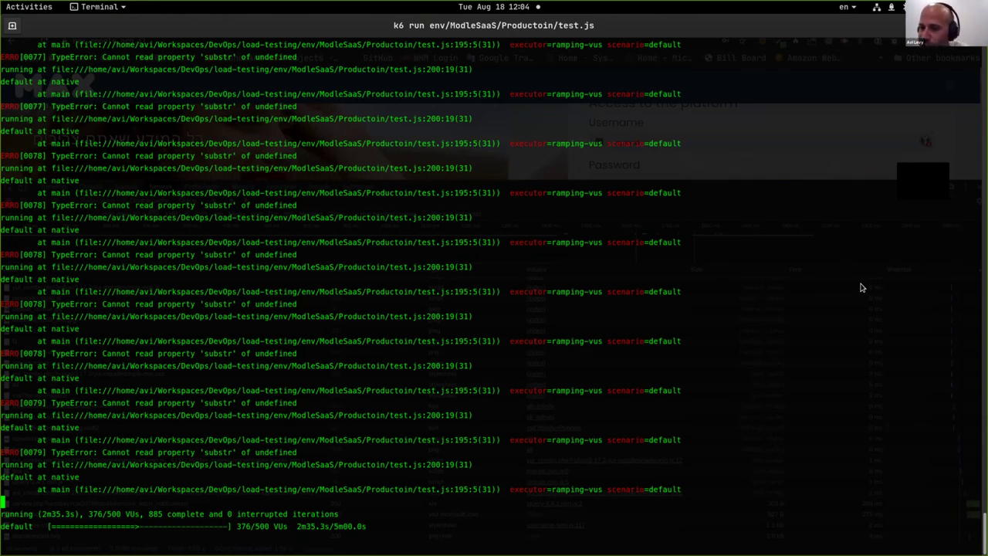
key(alt+Tab)
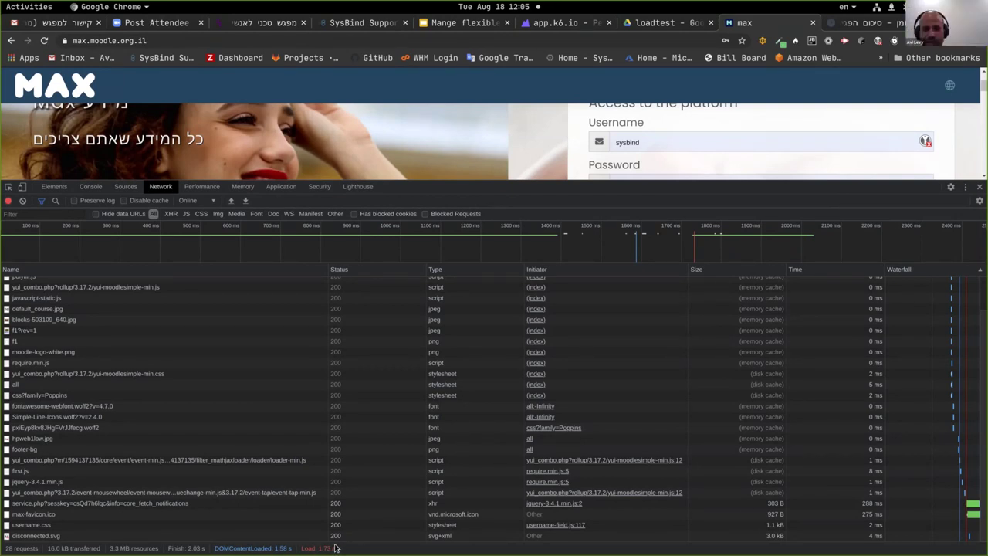
key(alt+Tab)
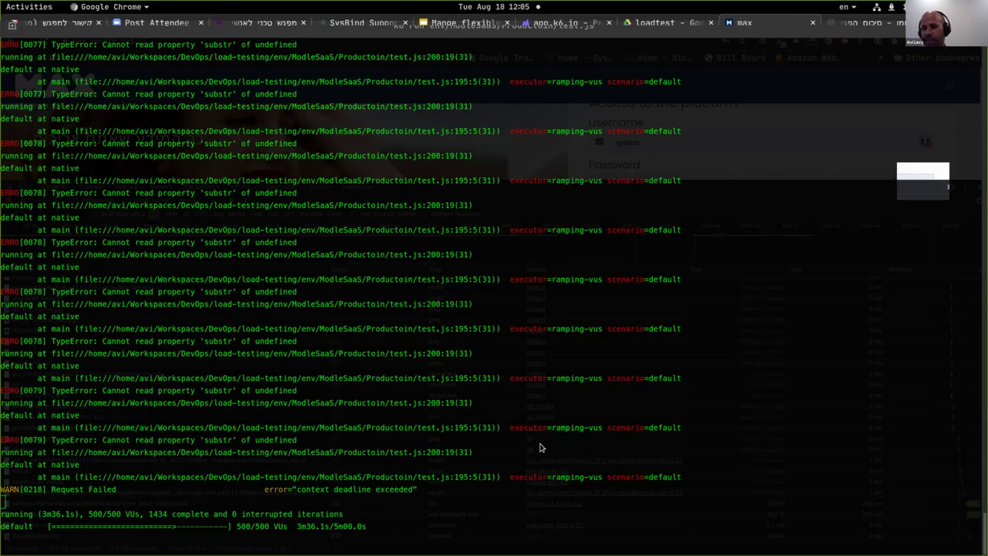
key(alt+Tab)
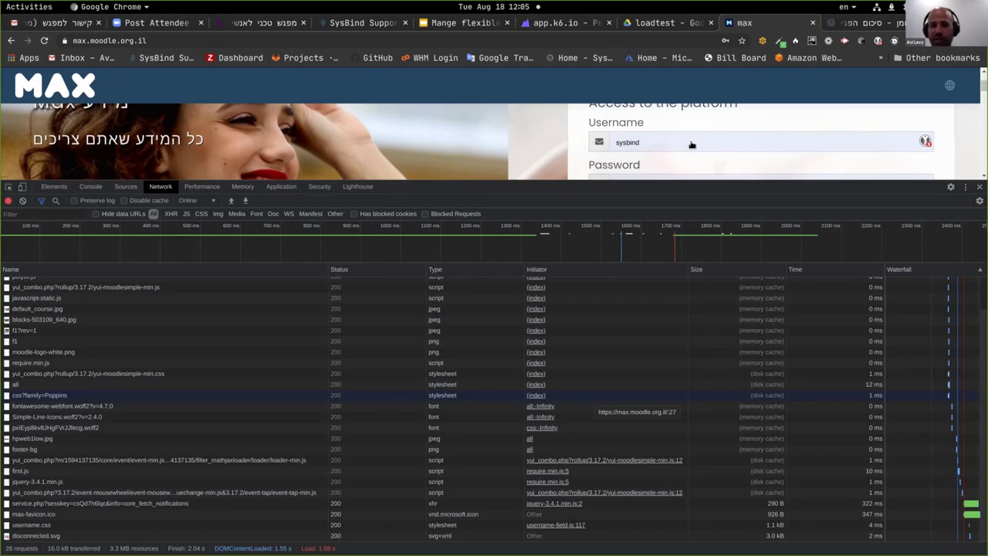
Switch to Lens, check the basic autoscalers' replicas, and clear the "basic" filter to list all autoscalers.
key(alt+Tab)
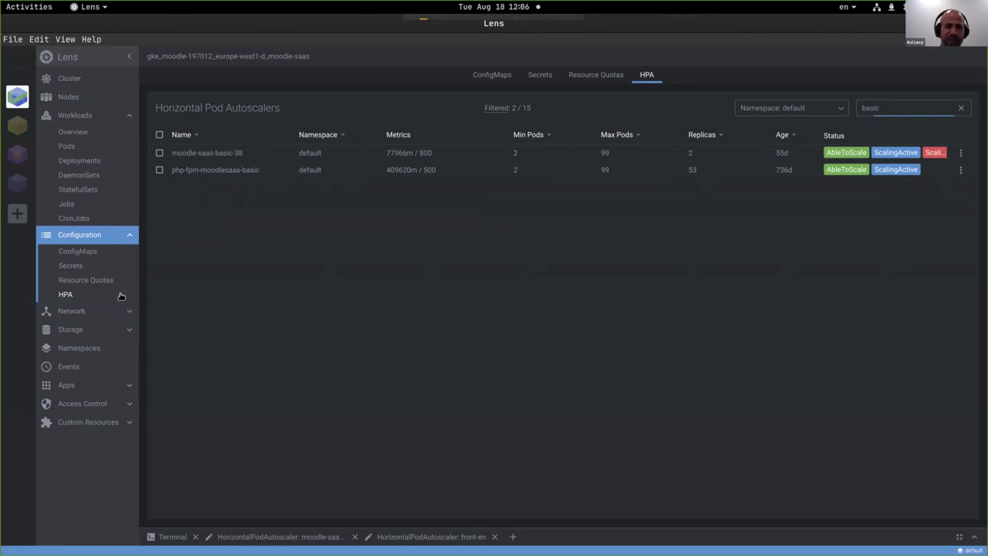
key(Escape)
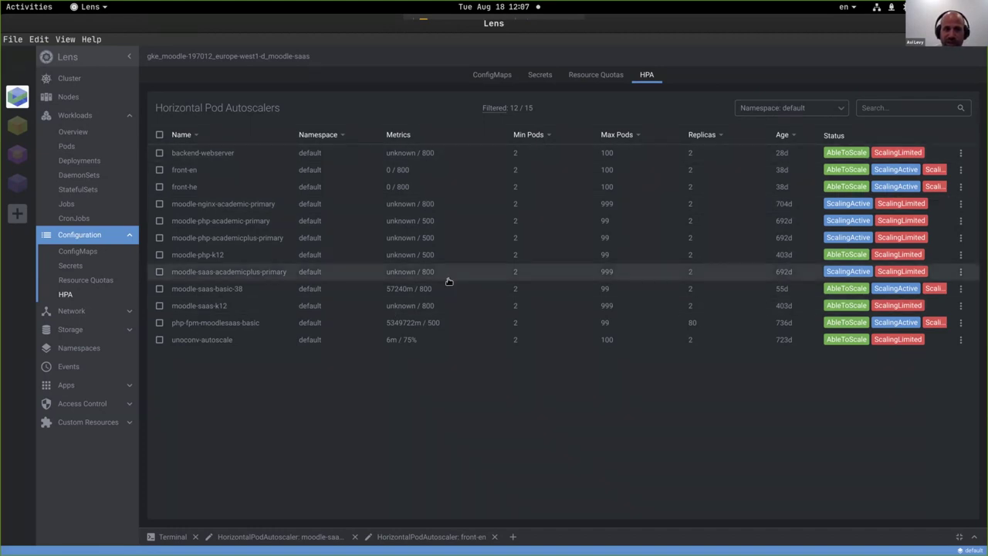
Open the cluster's nodes list and inspect the details of node gke-moodle-saas-prem-1-f254cbd4-rct4, then close them.
click(69, 98)
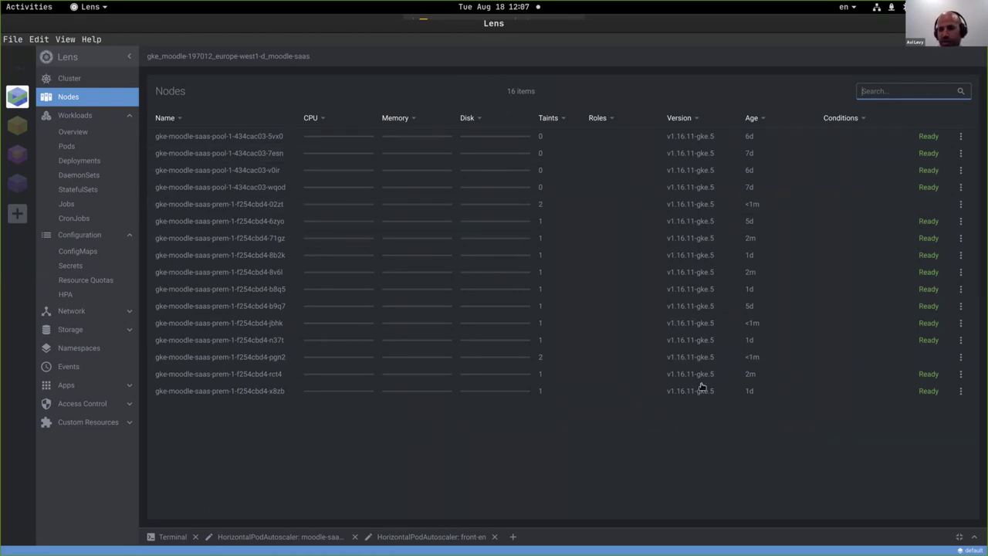
click(749, 375)
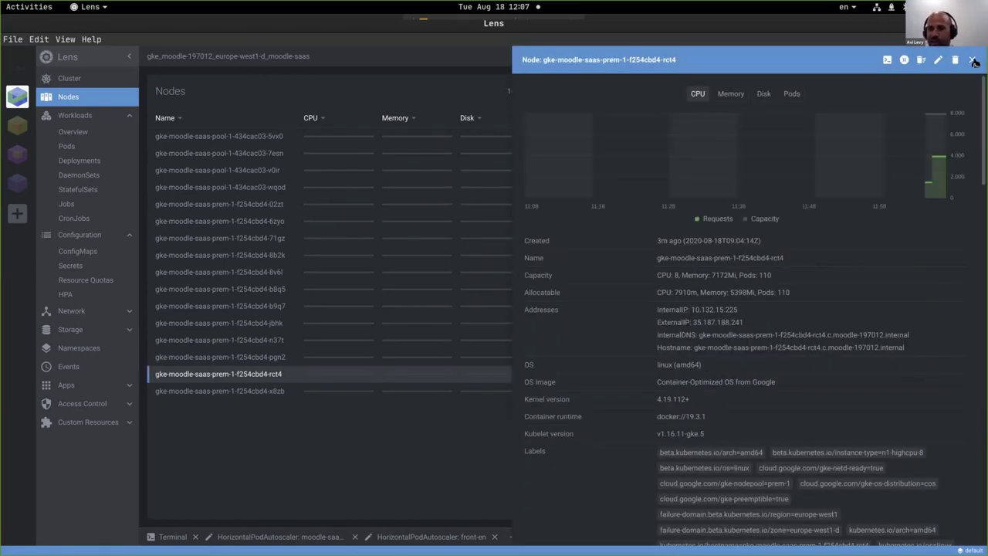
click(971, 60)
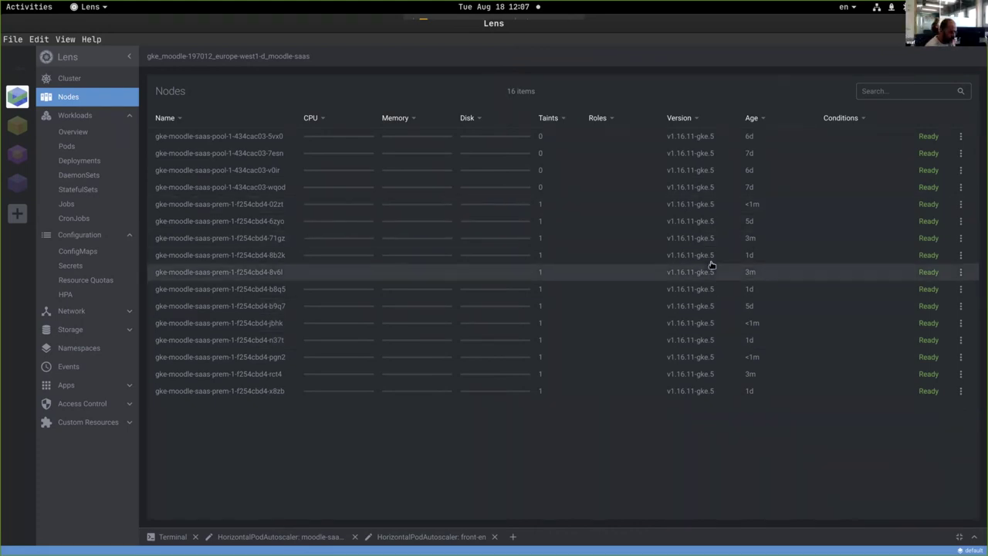
Review the k6 test summary in the terminal, then switch to Google Chrome with the max site in front.
key(super)
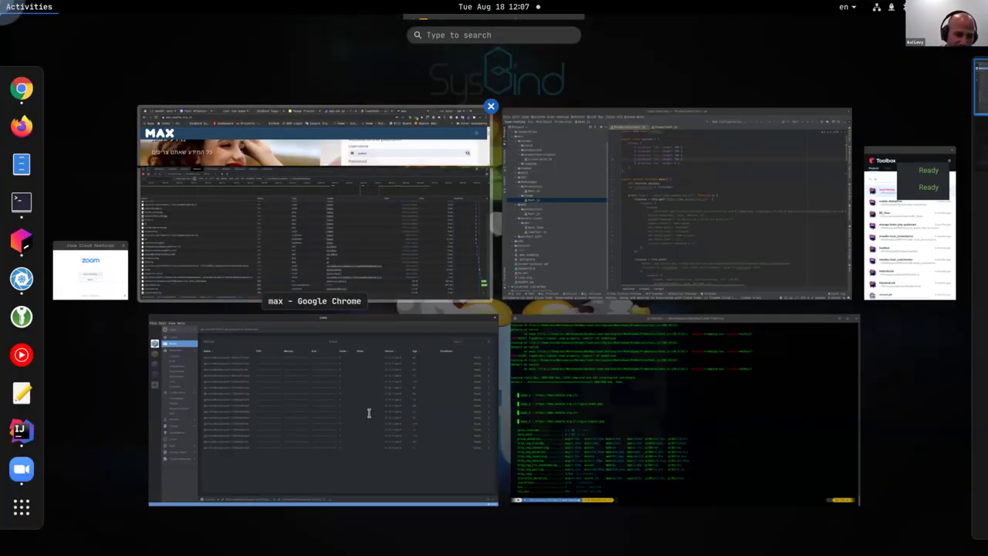
key(super)
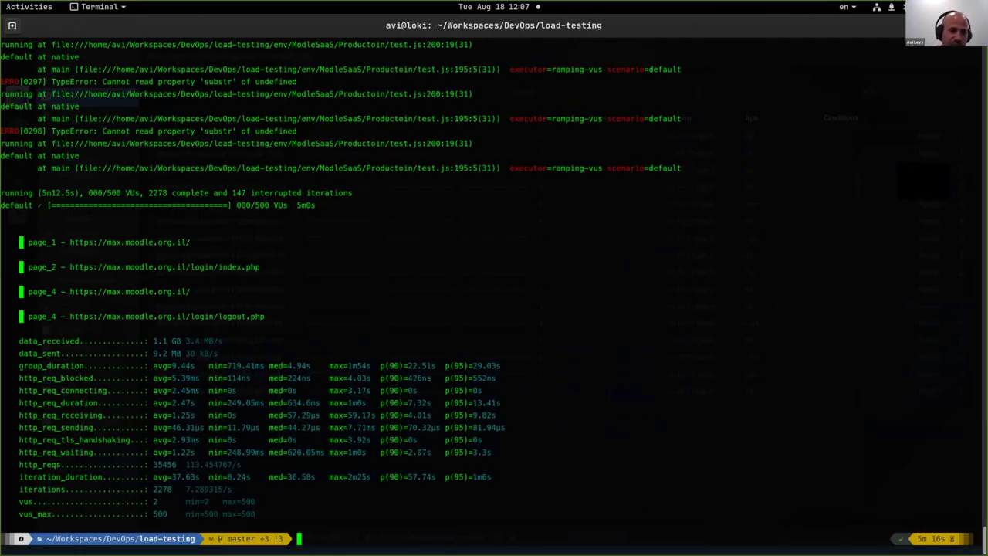
key(super)
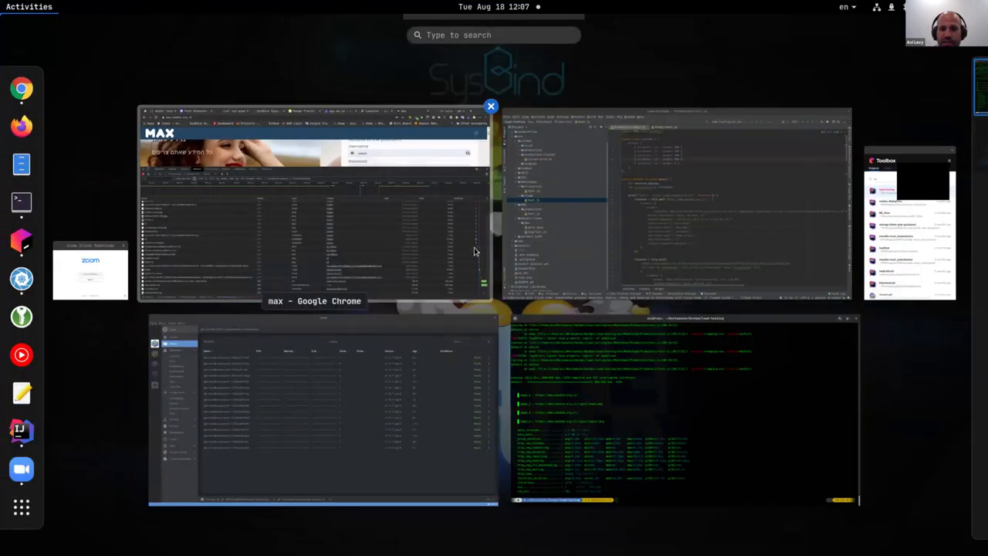
click(317, 529)
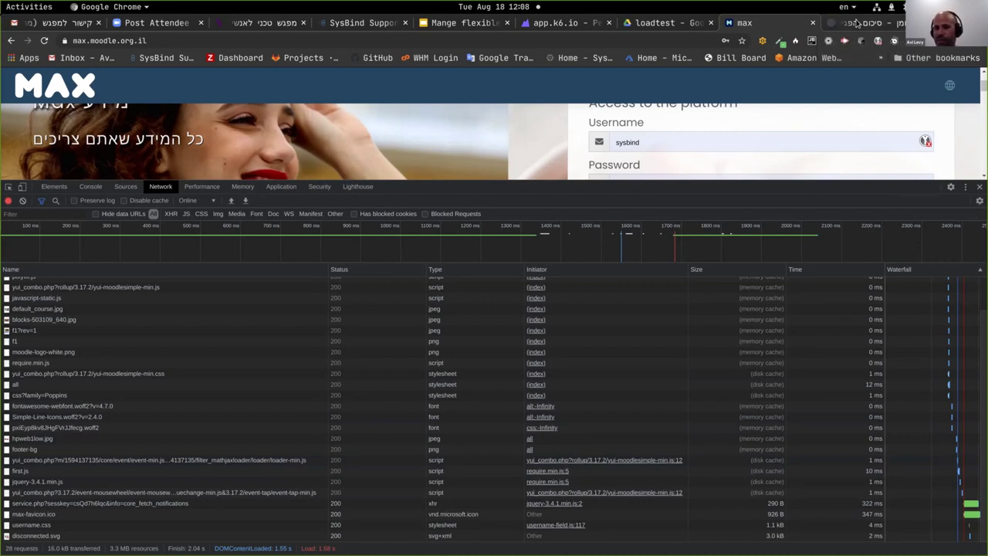
click(857, 23)
click(750, 20)
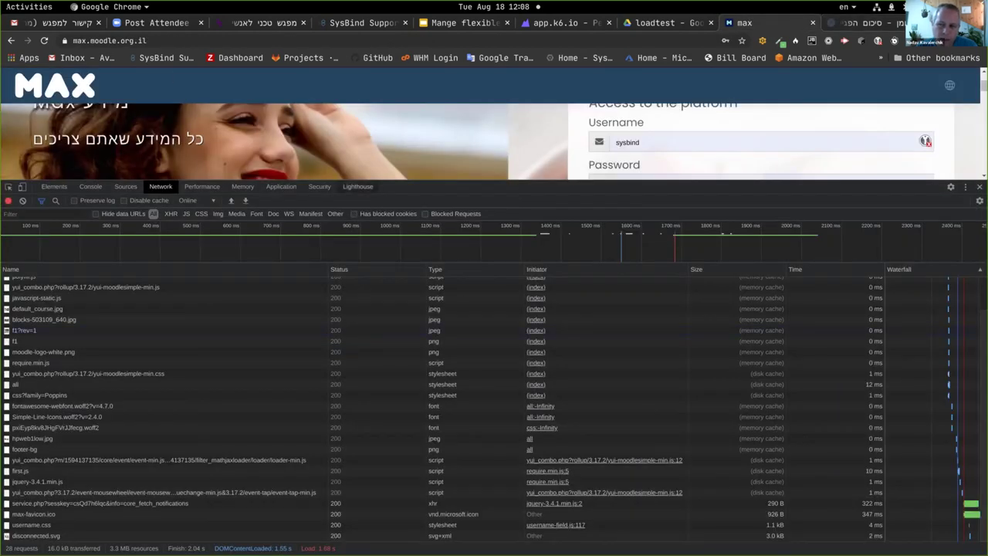
Shrink the developer tools on the max site so that more of the login page is visible.
key(super)
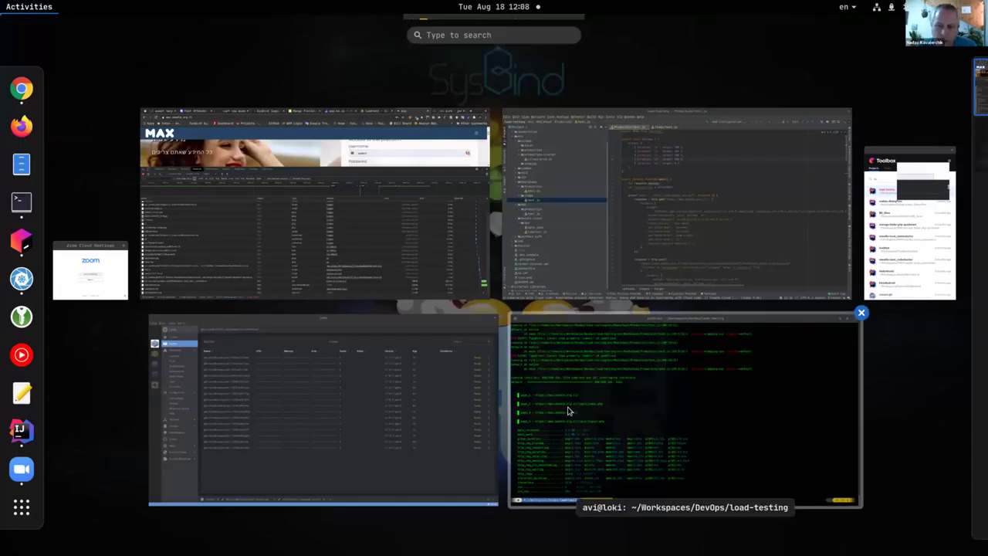
click(438, 169)
drag(590, 184, 590, 333)
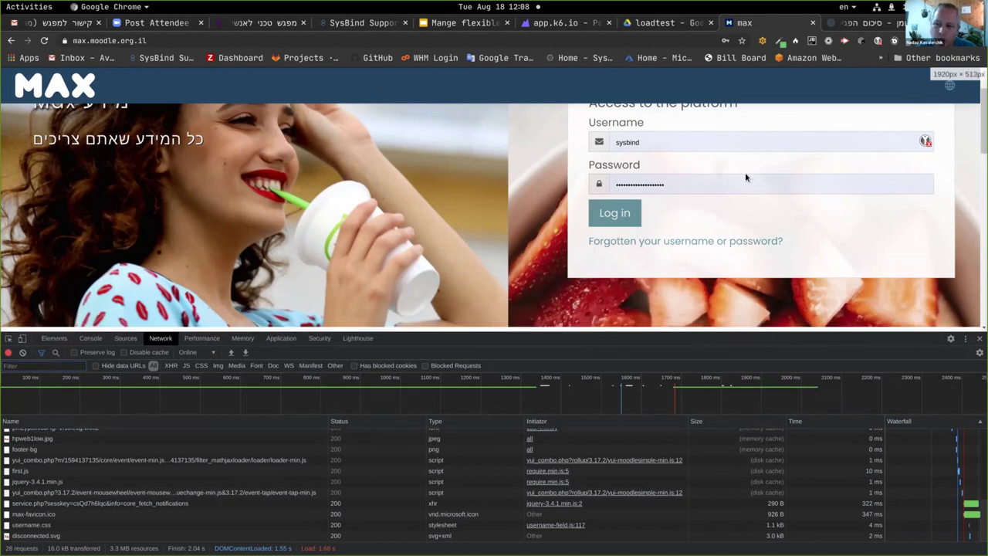
Switch to IntelliJ IDEA to review the load stages in Productoin/test.js, then to Lens to check the nodes list.
key(super)
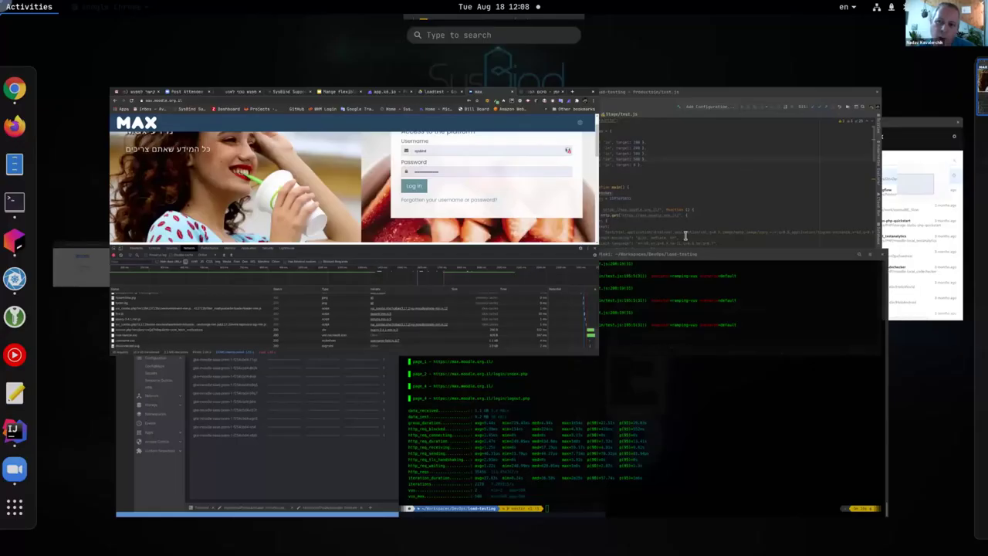
click(650, 263)
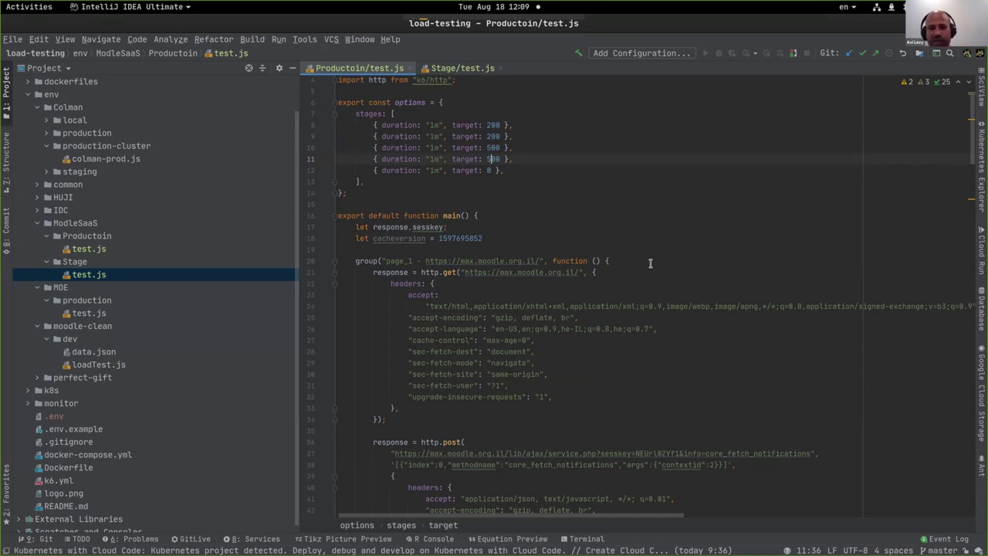
key(Left)
key(Left)
key(Left)
key(Left)
key(Left)
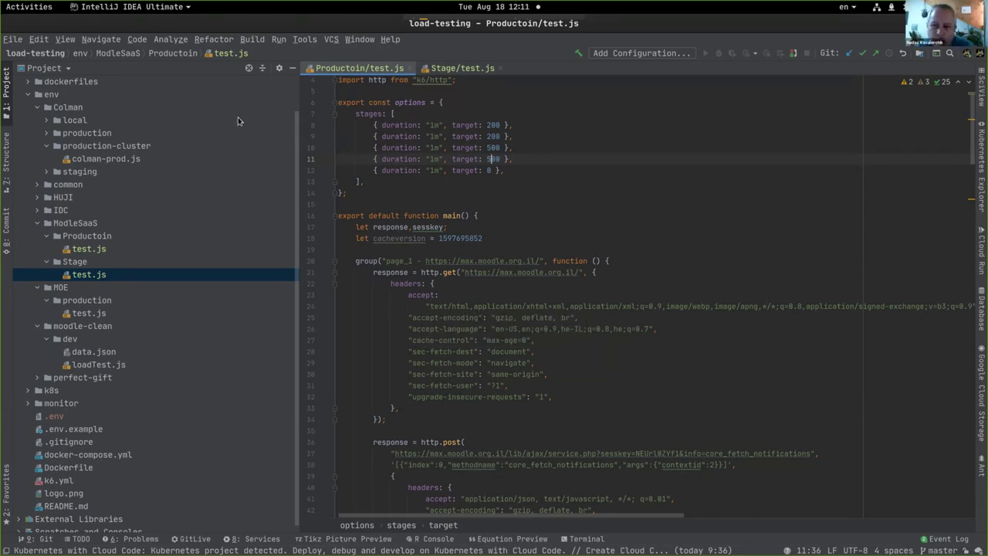
key(super)
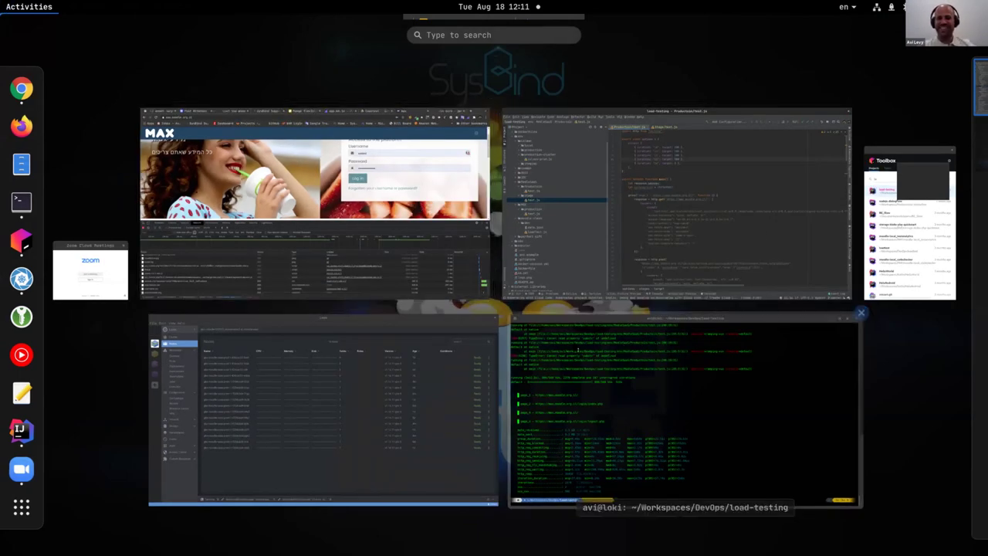
click(451, 349)
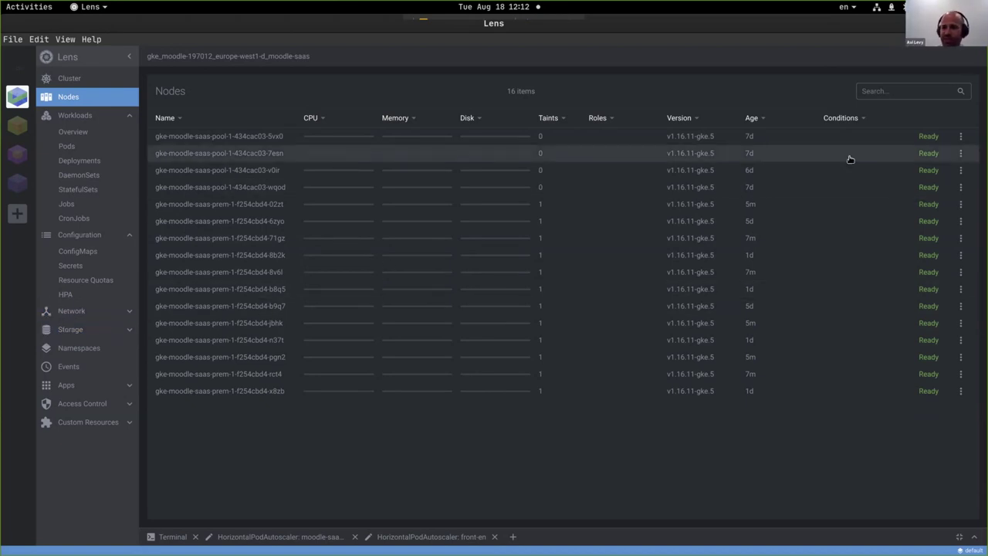
Switch to Google Chrome and open the SysBind GitLab projects in a new tab, signing in with Google.
key(super)
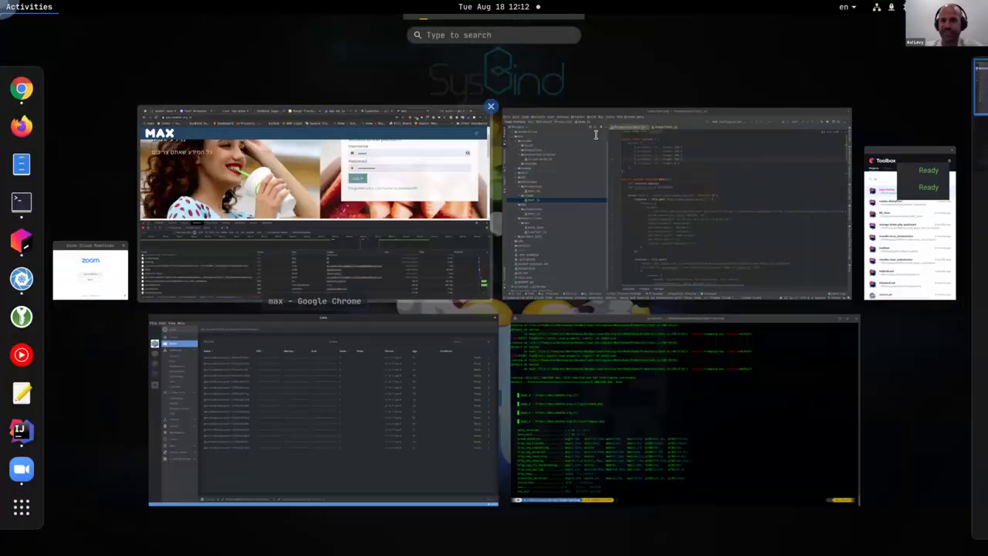
click(463, 139)
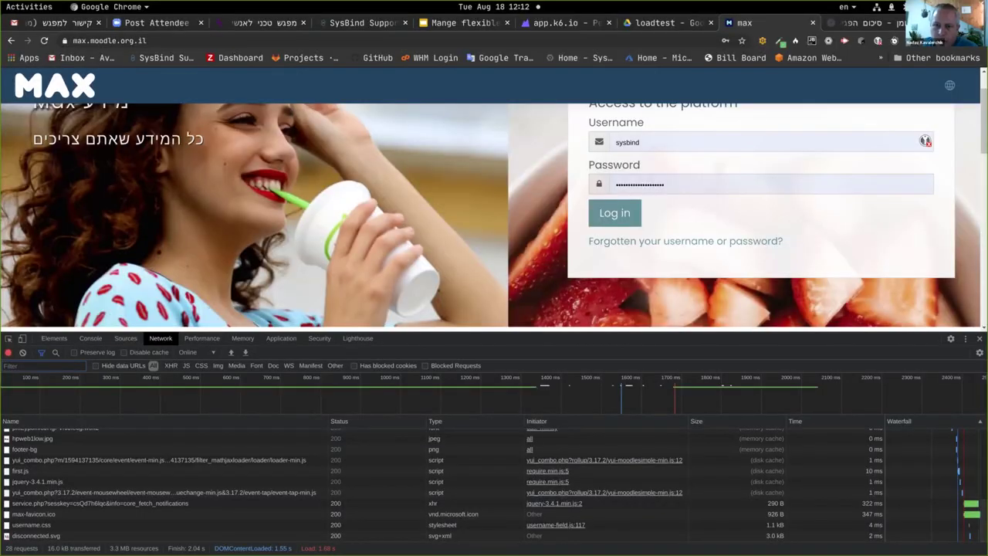
key(ctrl+t)
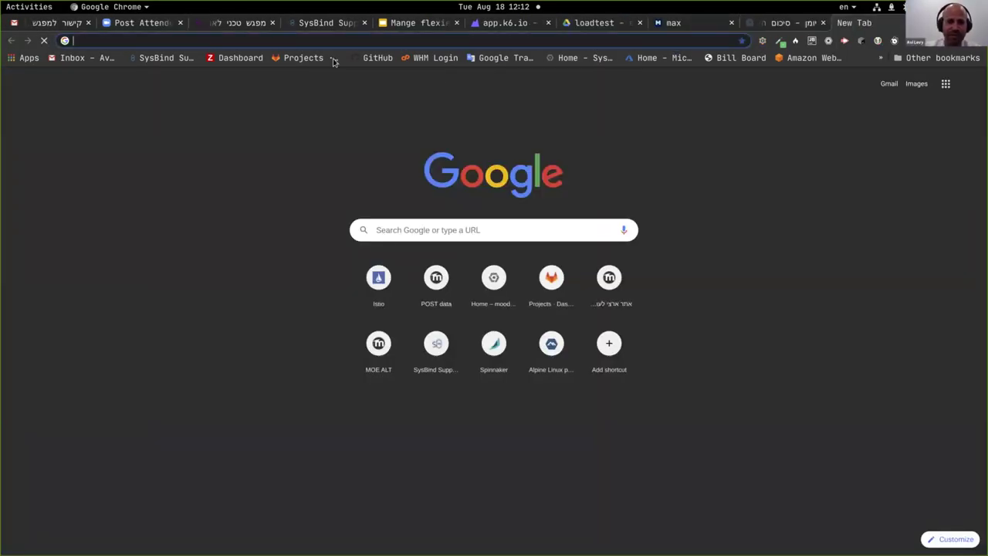
click(303, 58)
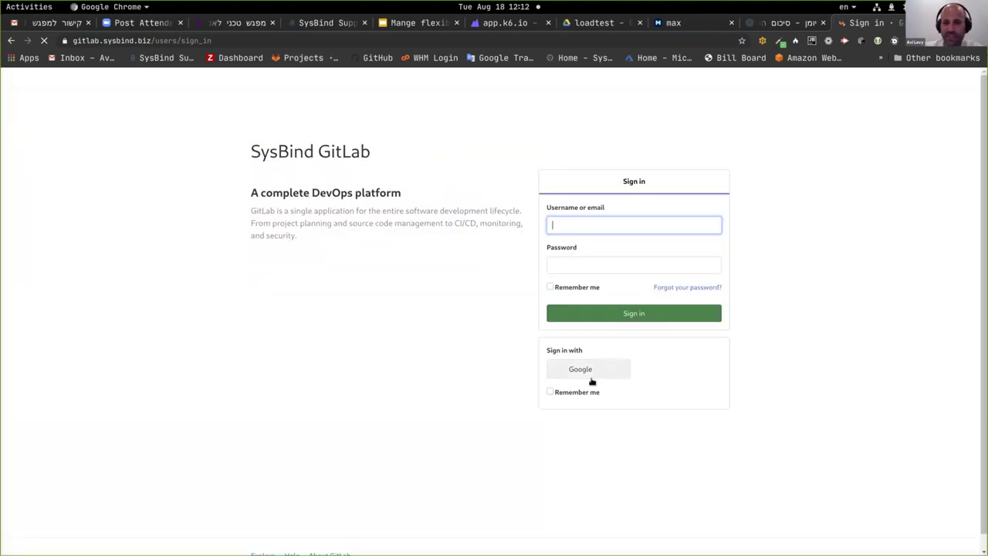
click(587, 374)
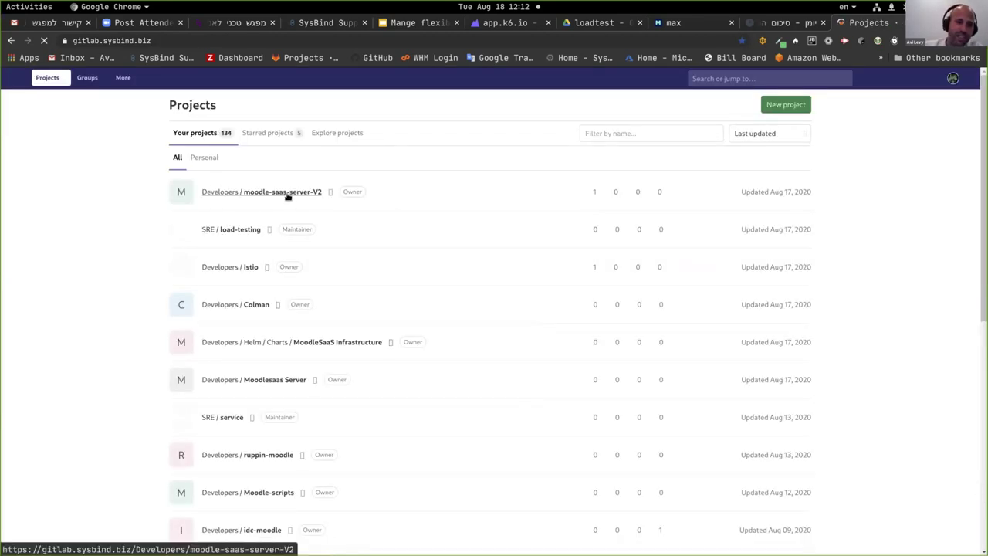
Open the moodle-saas-server-V2 project's pipelines and view the jobs of pipeline #3148.
click(261, 199)
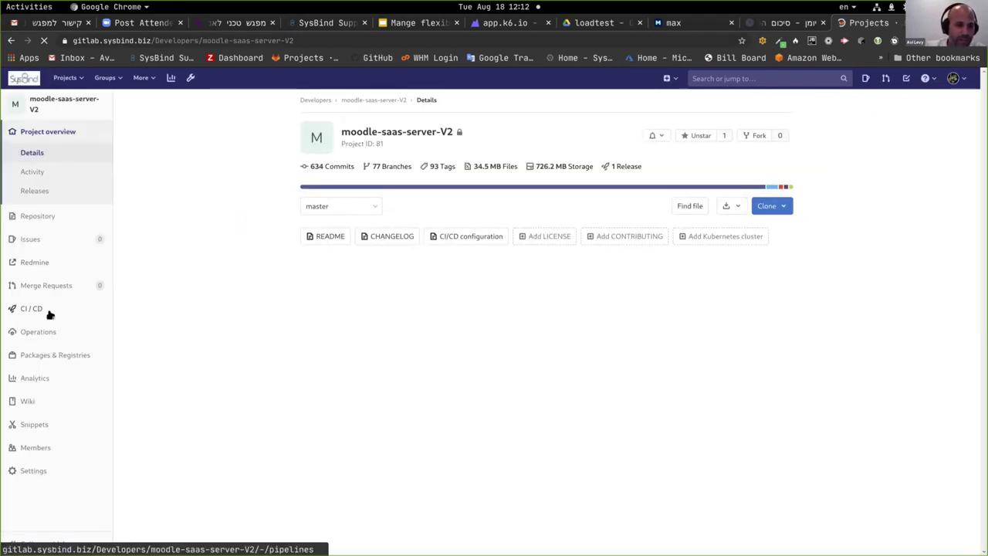
click(42, 312)
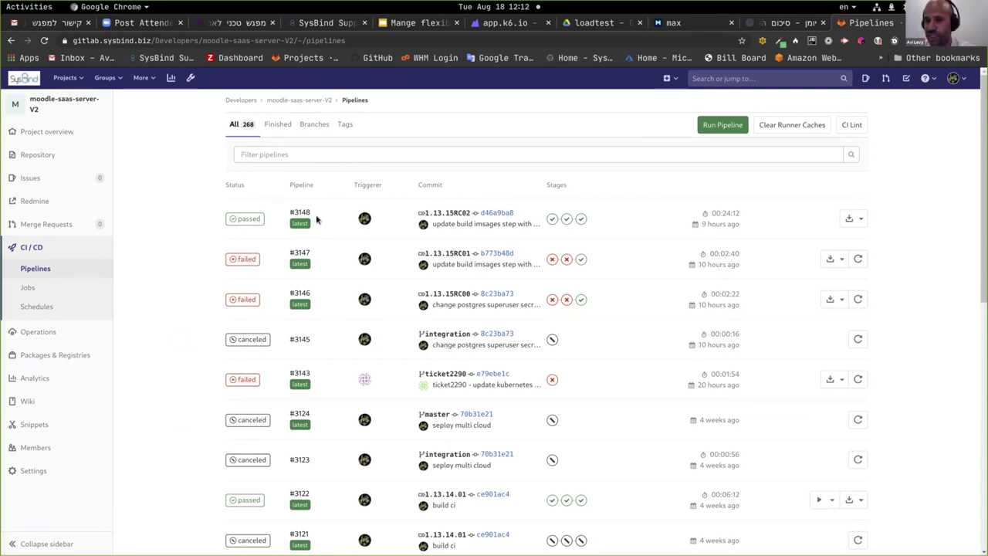
click(257, 222)
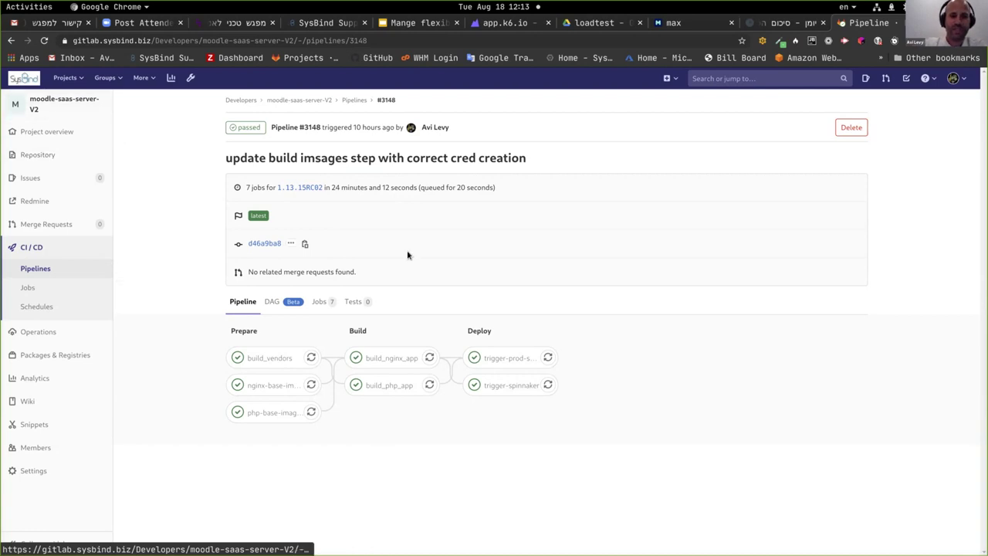
Go to the starred GitLab projects and open moodle-saas-frontend.
click(76, 108)
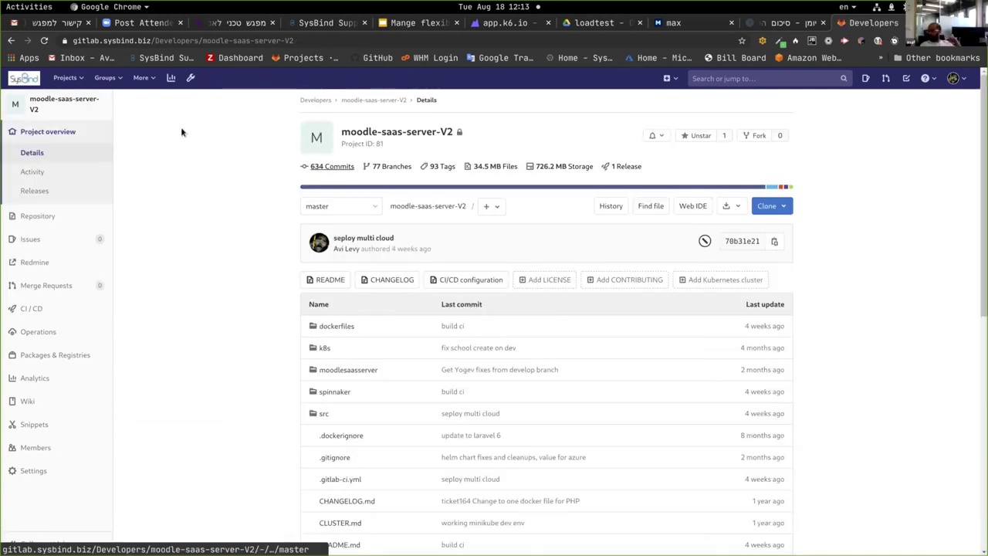
click(68, 77)
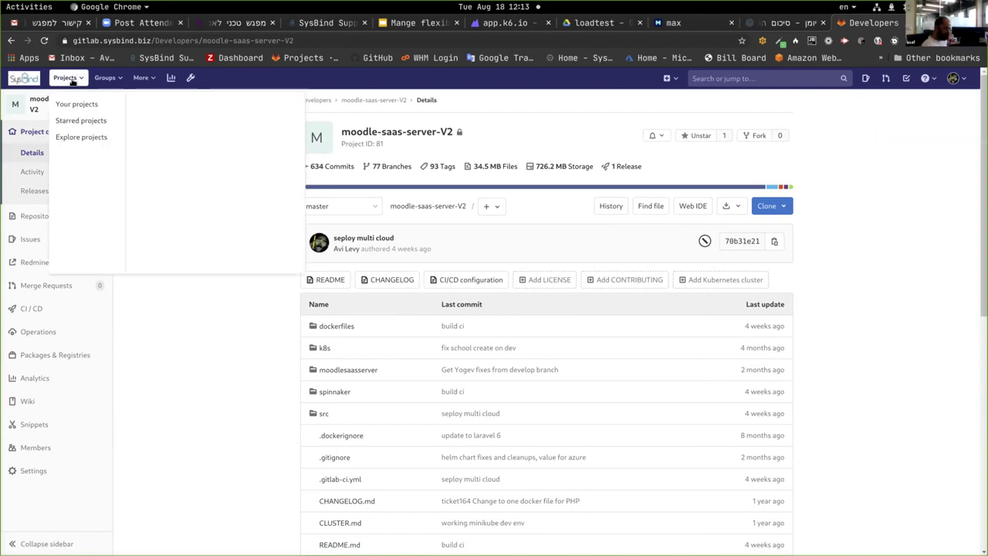
click(109, 115)
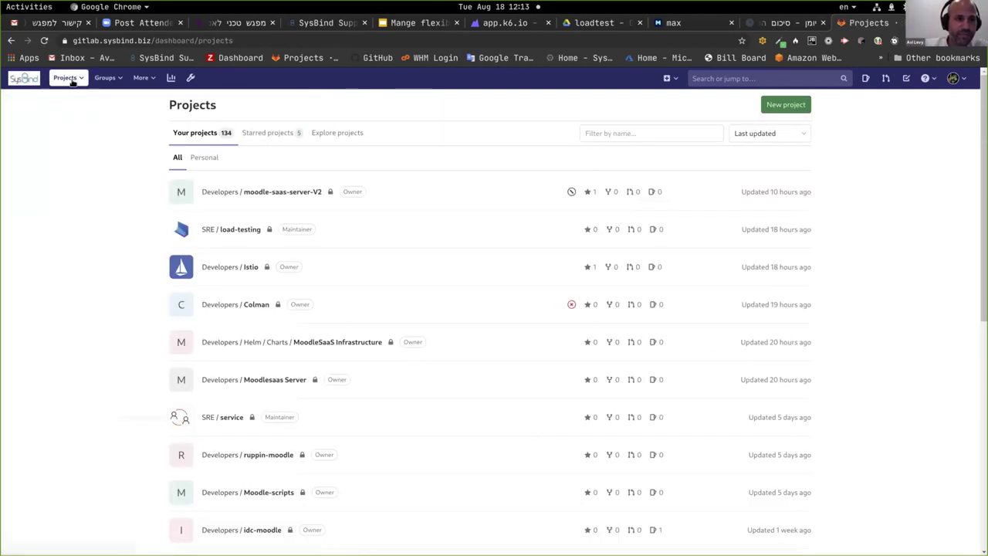
click(68, 78)
click(96, 121)
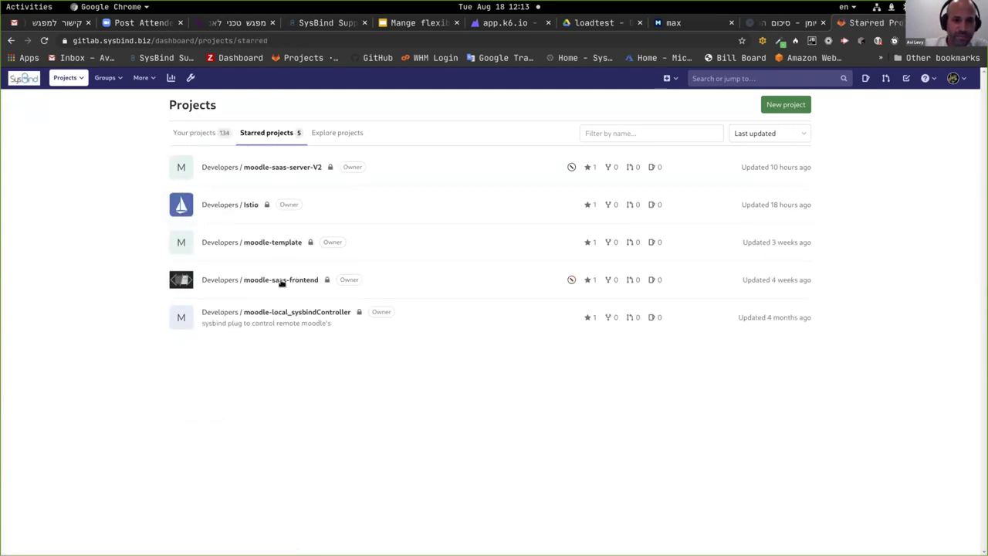
click(306, 282)
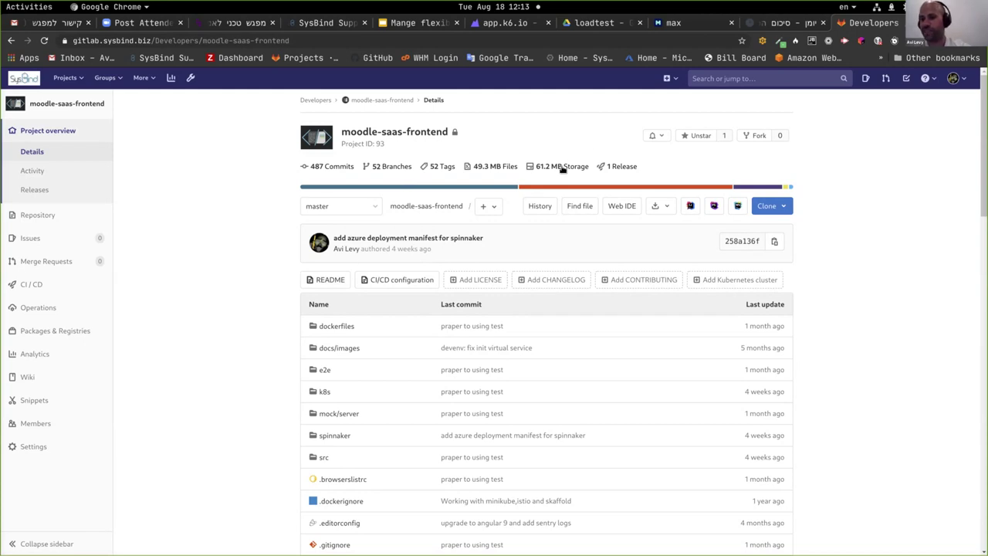
Open the moodle-saas-frontend pipelines and view the stages of pipeline #3110 for version 1.13.05.
scroll(401, 247, down, 3)
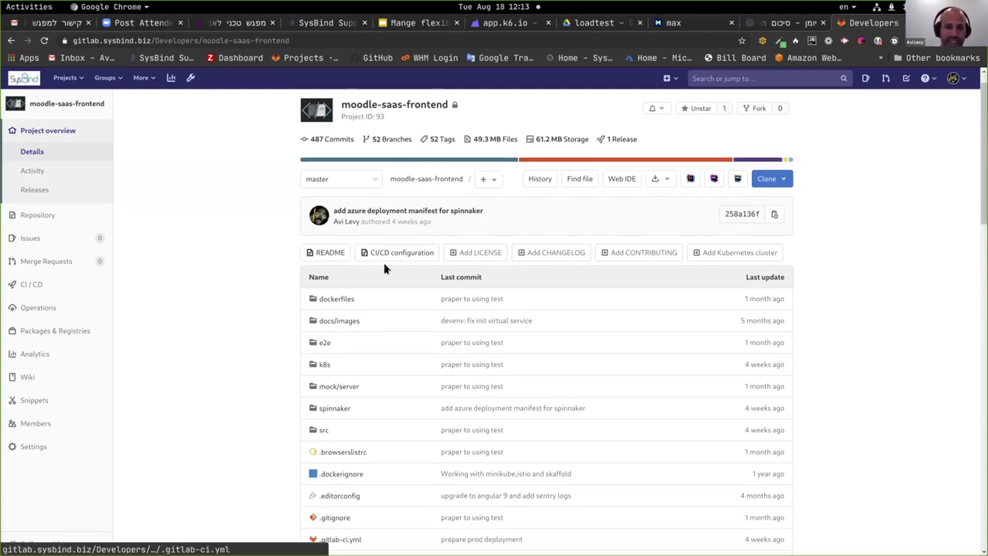
mouse_move(95, 294)
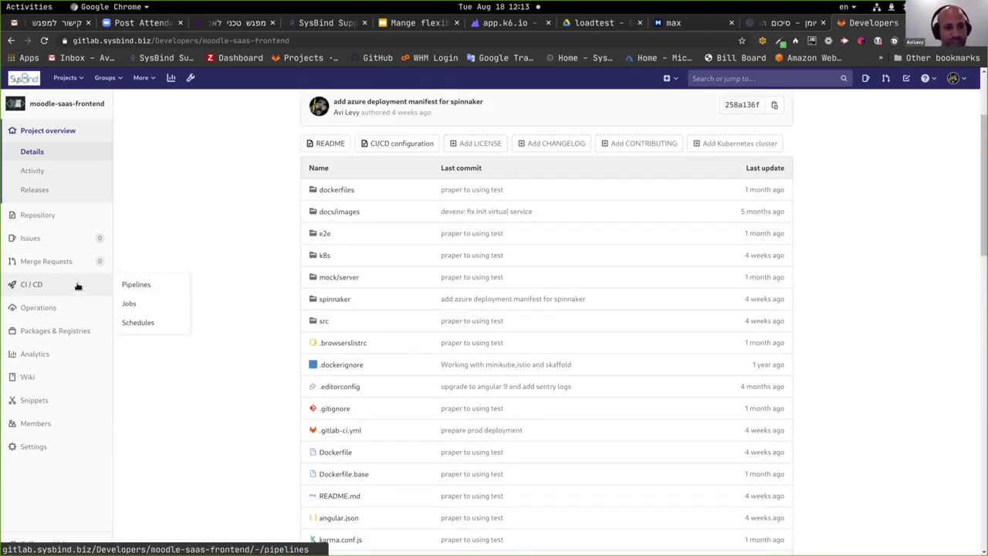
click(134, 285)
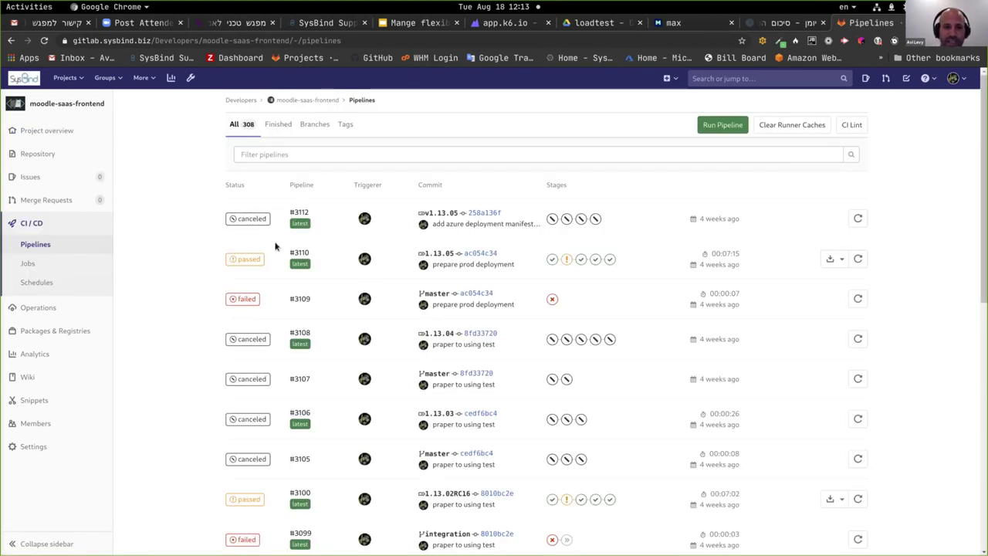
click(249, 260)
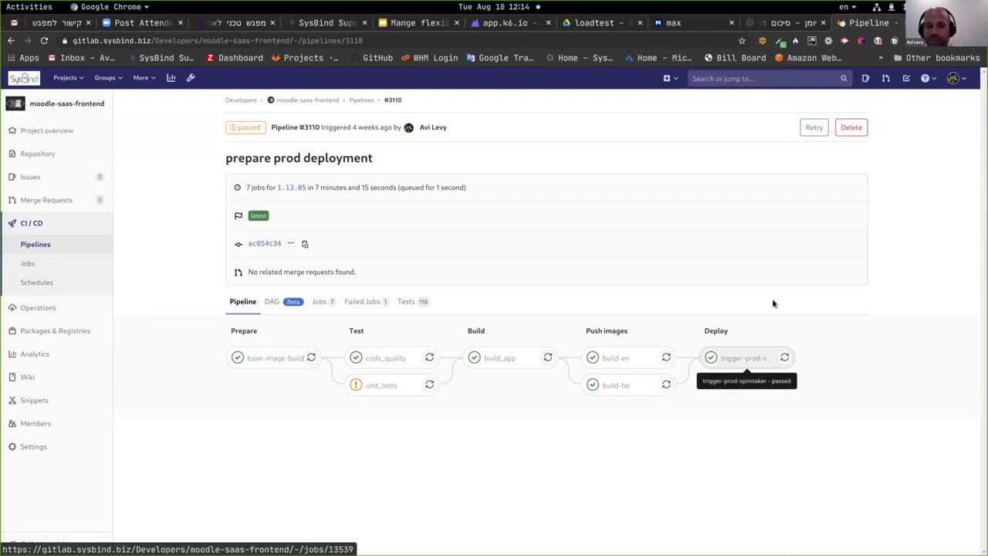
Open the test report of pipeline #3110 and examine the unit_tests job's results and error traces.
click(407, 302)
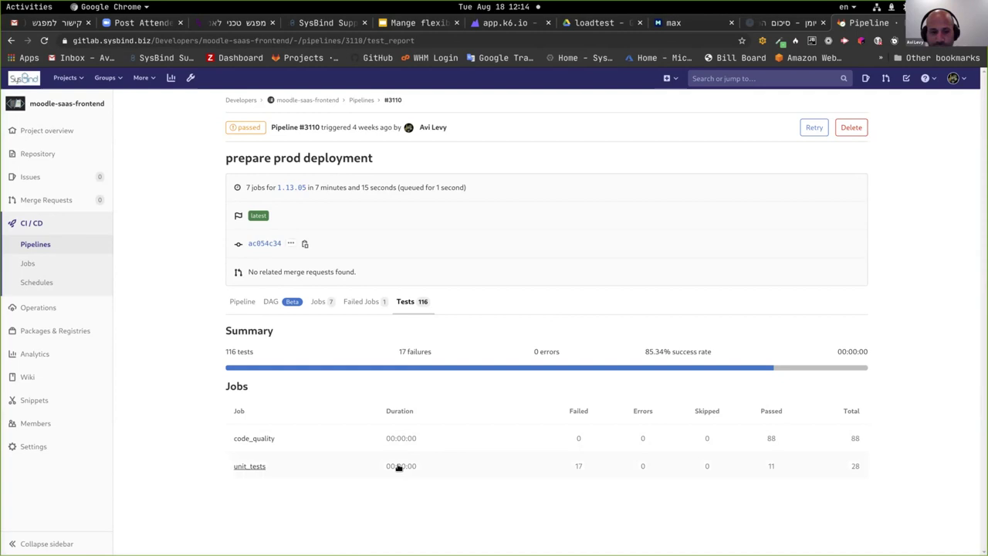
click(248, 466)
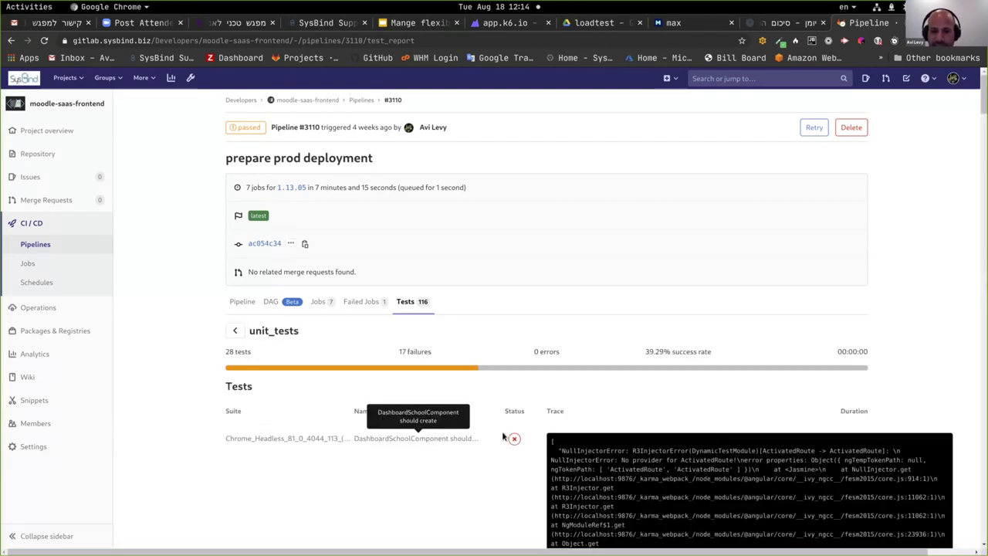
scroll(803, 255, down, 2)
scroll(802, 255, down, 10)
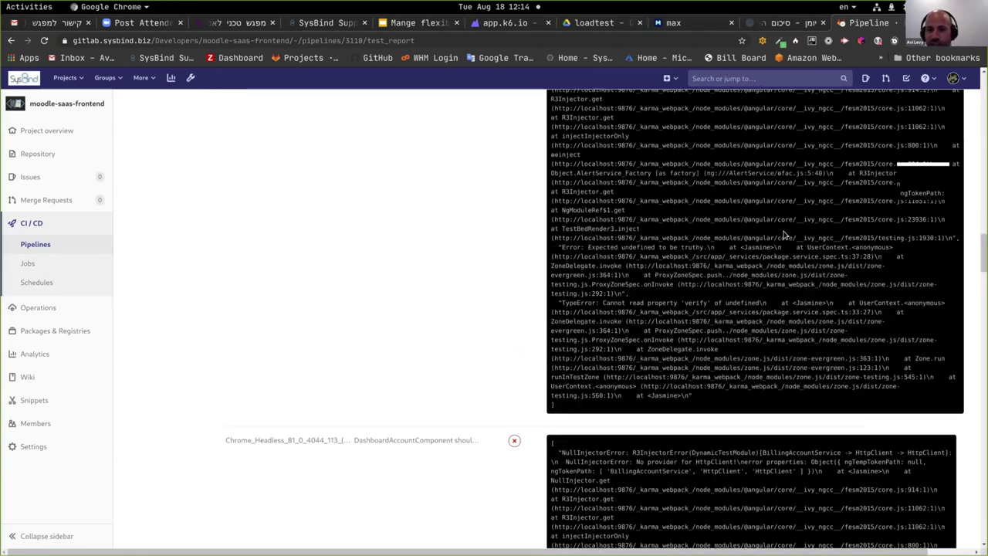
scroll(598, 332, up, 12)
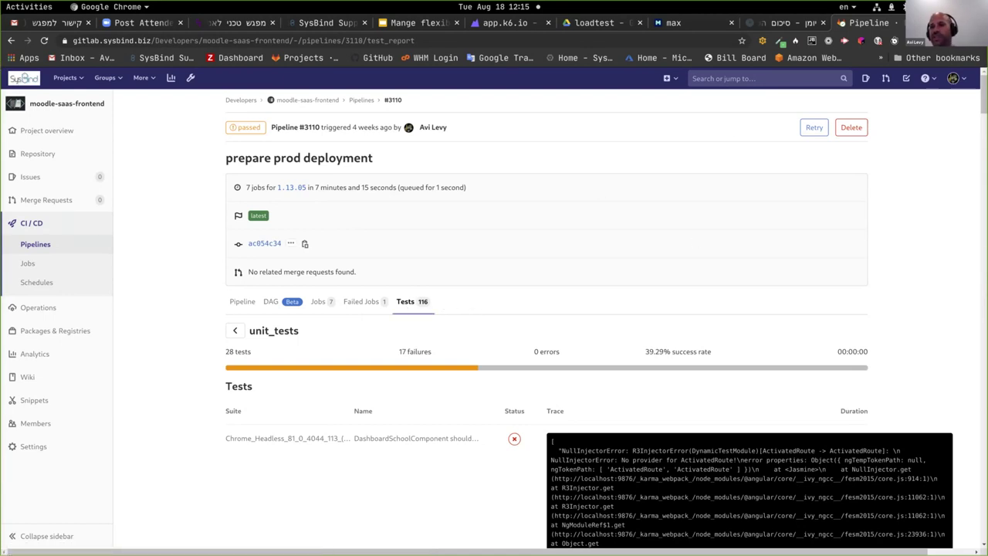
Open Spinnaker in a new browser tab and go to the moodlefront application's pipelines.
key(ctrl+t)
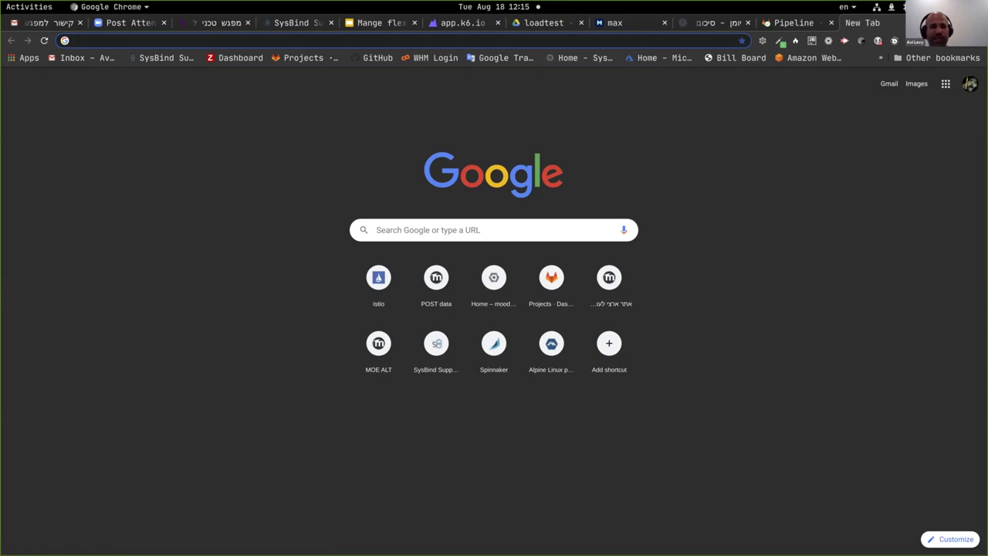
text(sp)
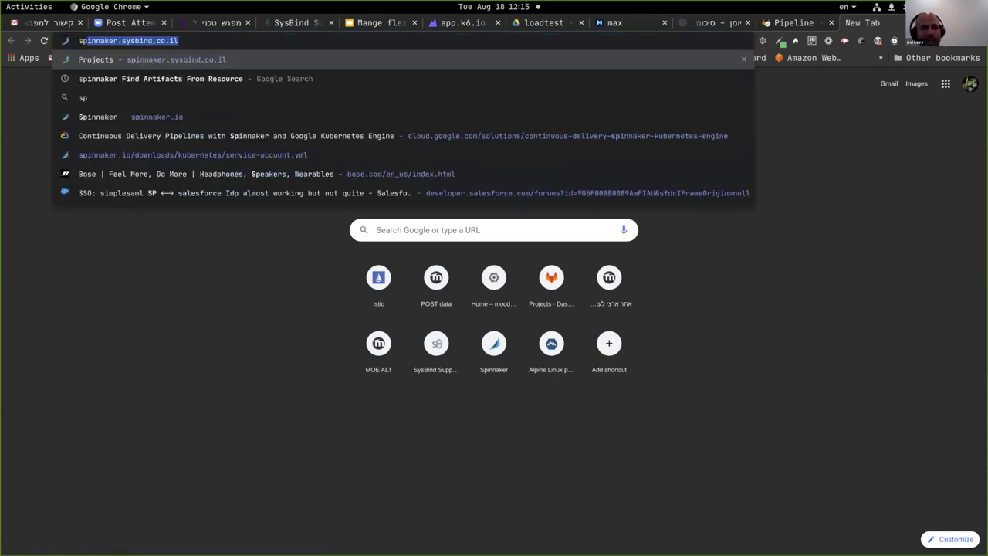
key(Return)
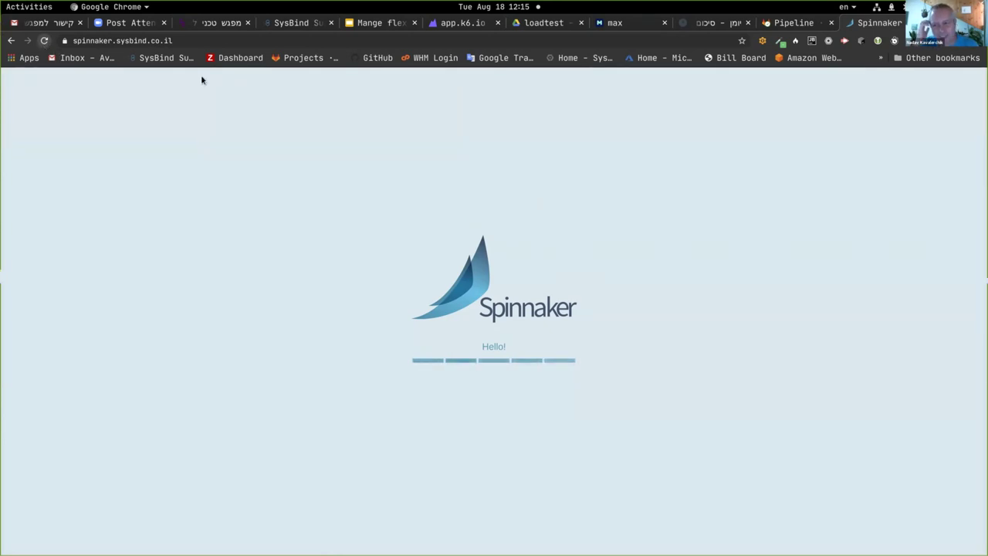
click(43, 40)
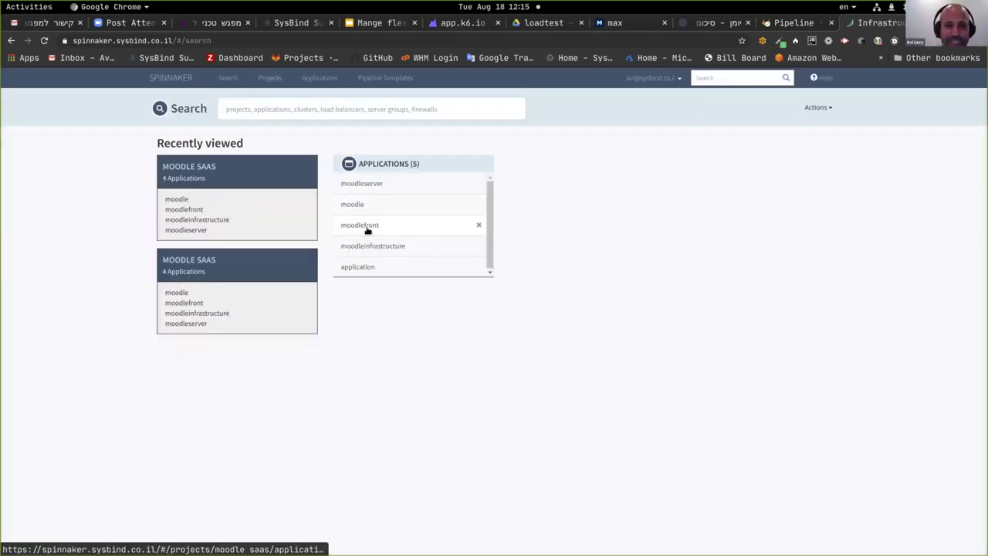
click(366, 227)
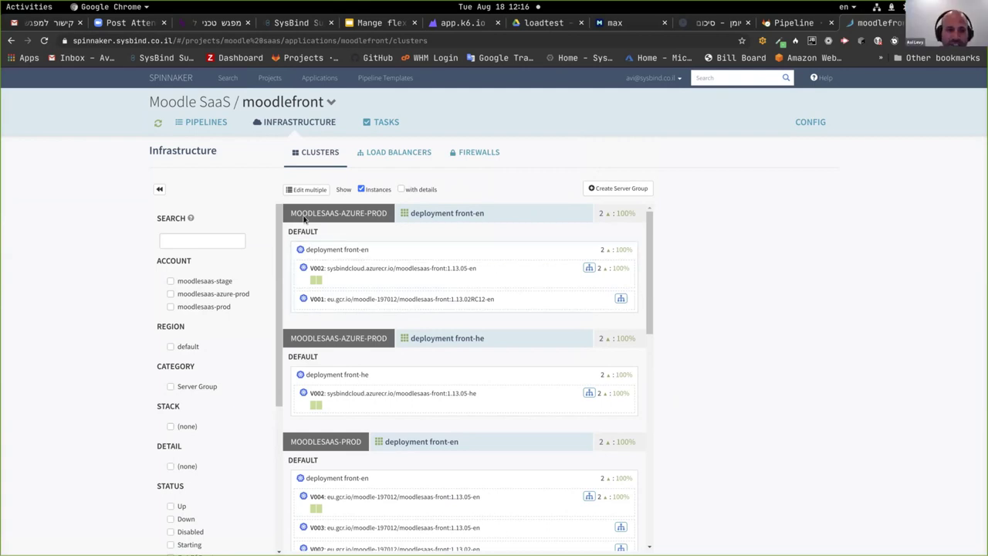
click(219, 125)
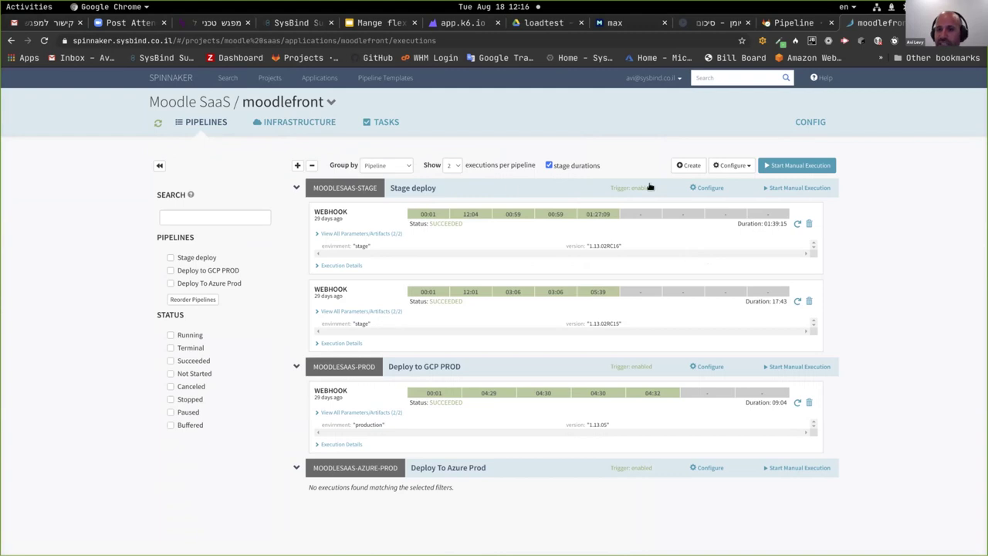
View the execution details of the newest Stage deploy run, and collapse the Stage deploy and Deploy to GCP PROD groups.
click(347, 266)
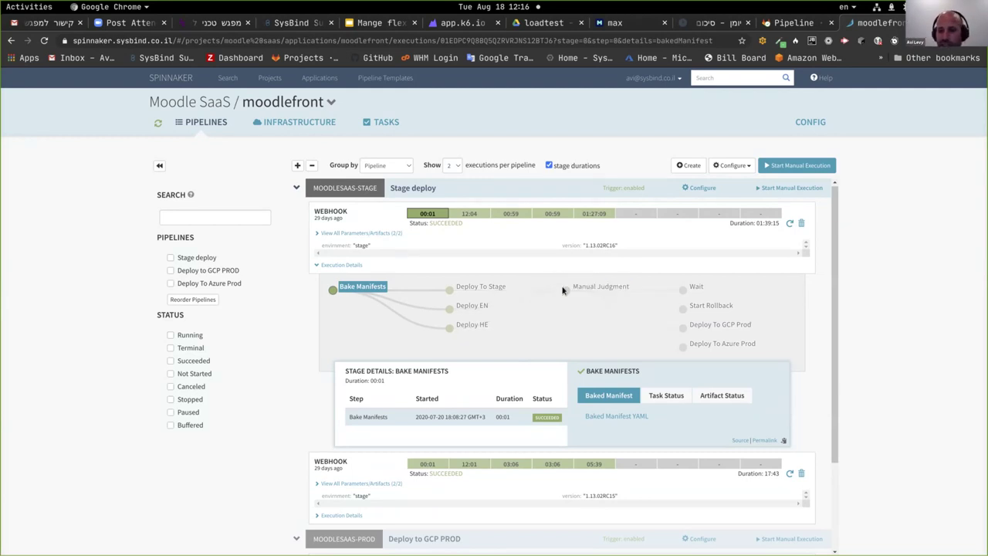
click(344, 190)
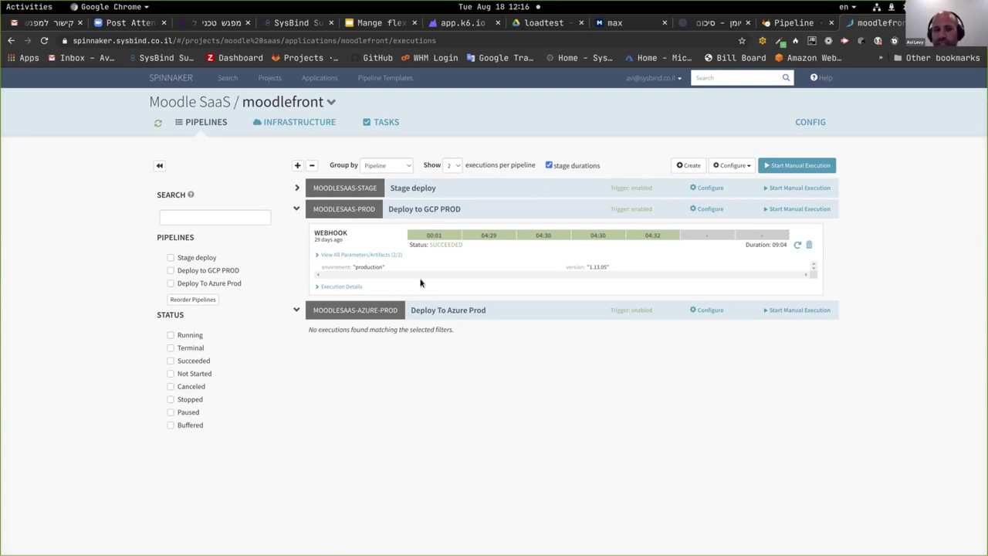
click(369, 213)
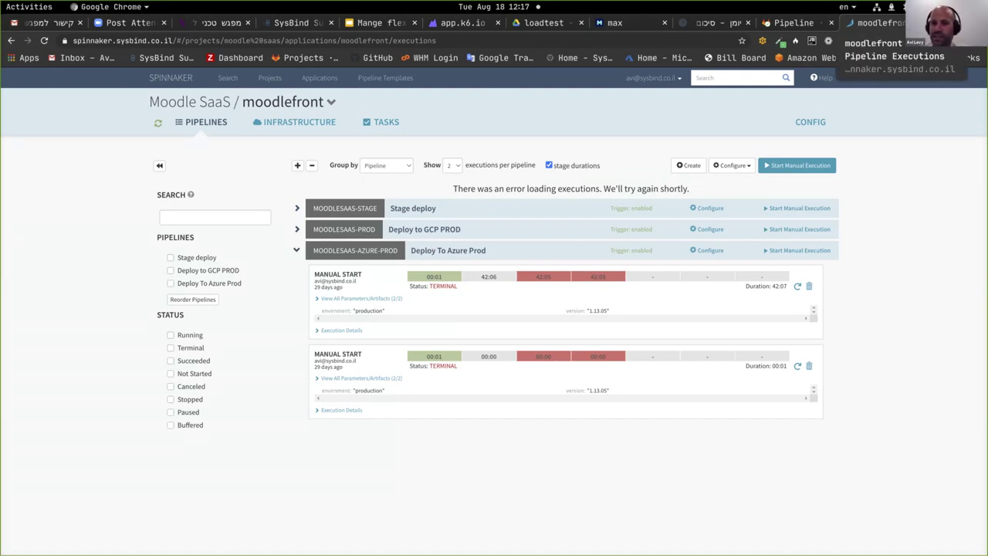
Return to pipeline #3110 of moodle-saas-frontend in GitLab and view its DAG page.
click(797, 27)
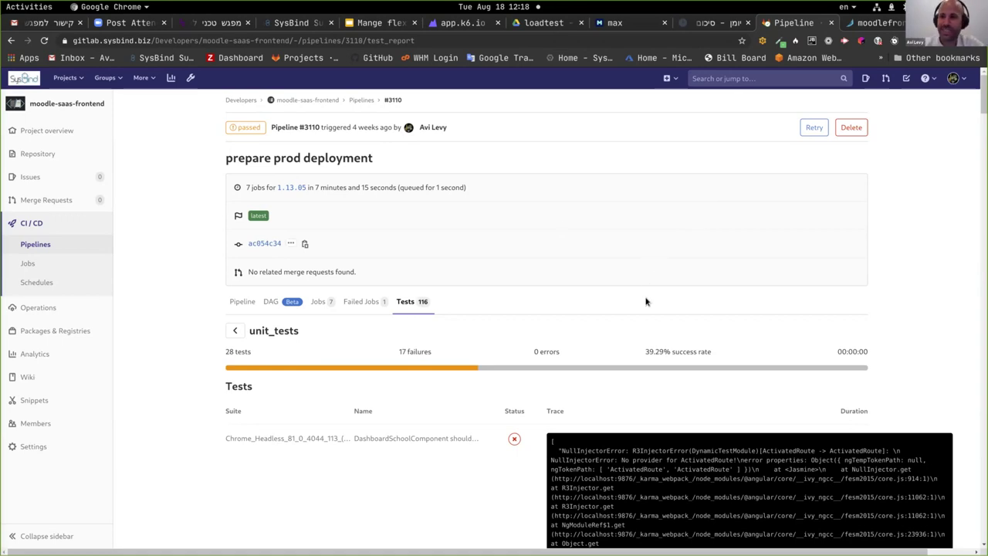
click(270, 301)
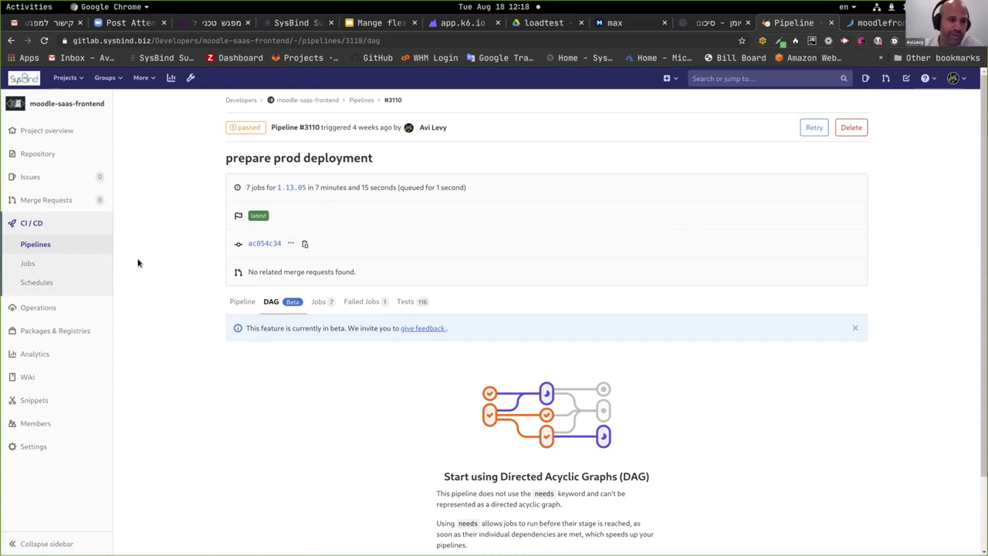
mouse_move(57, 330)
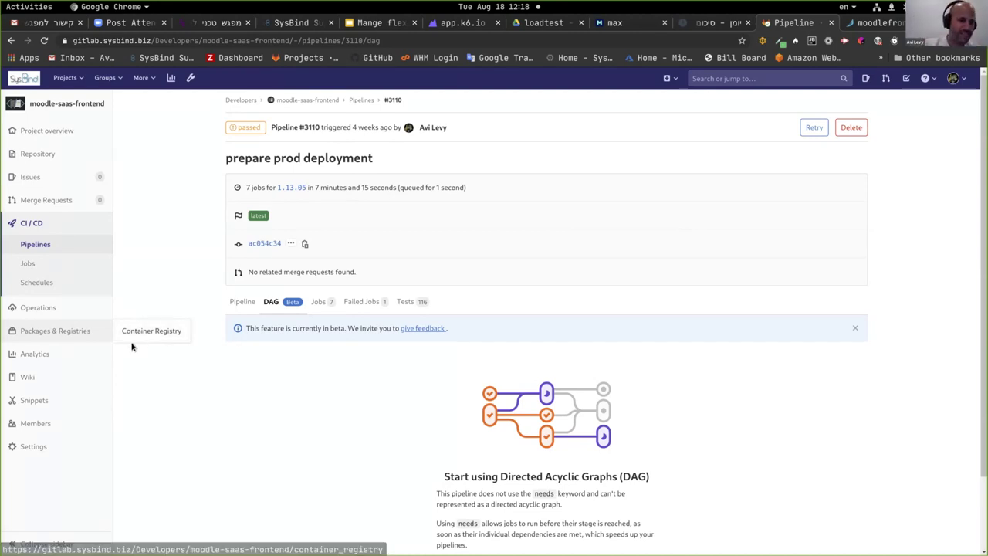
mouse_move(75, 367)
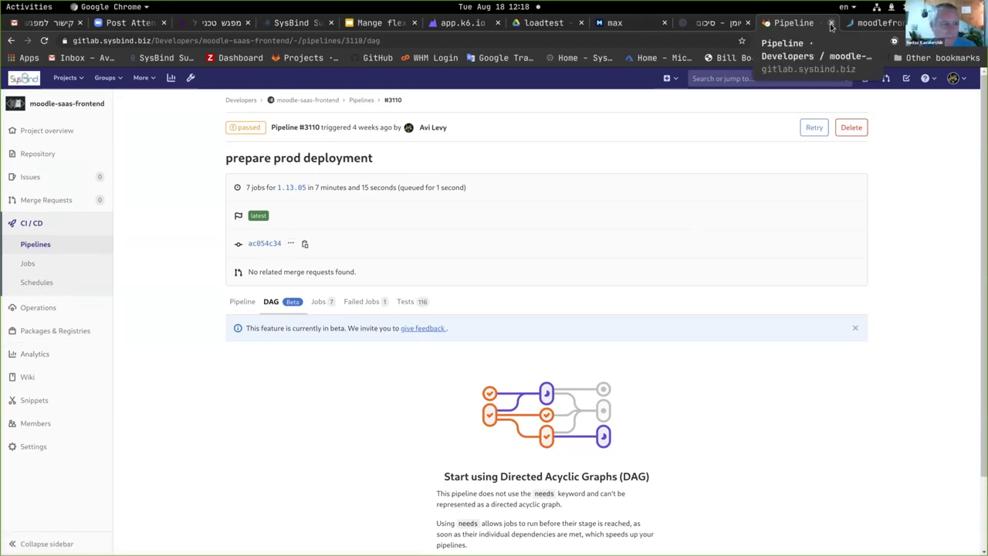
Switch to the Google Slides presentation, present it from the Demo slide and advance to the Questions slide.
mouse_move(2, 3)
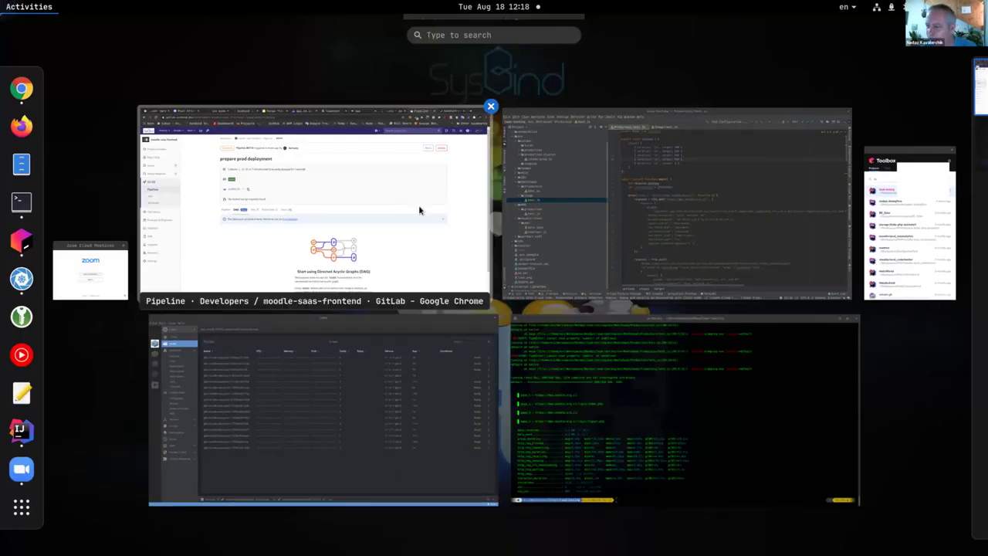
click(418, 205)
click(367, 21)
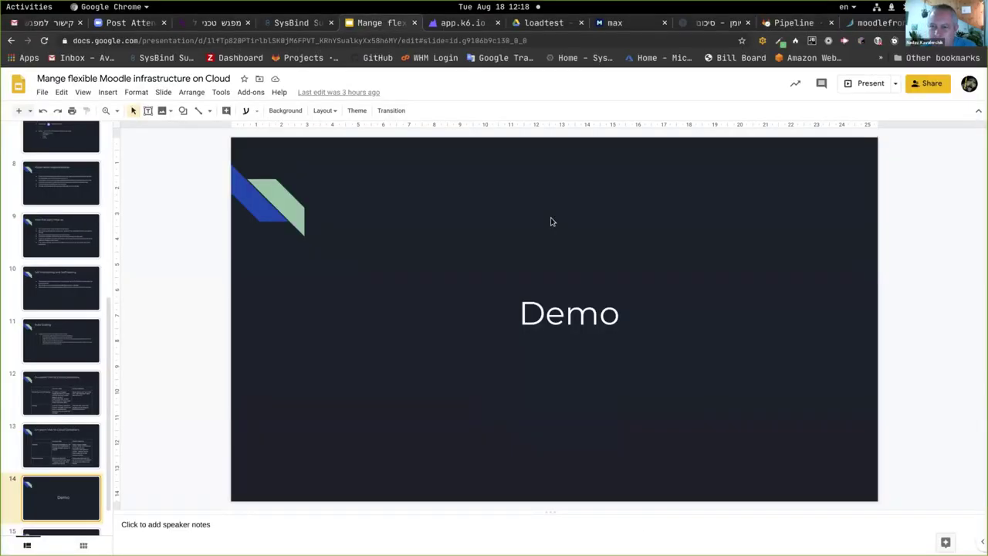
click(866, 83)
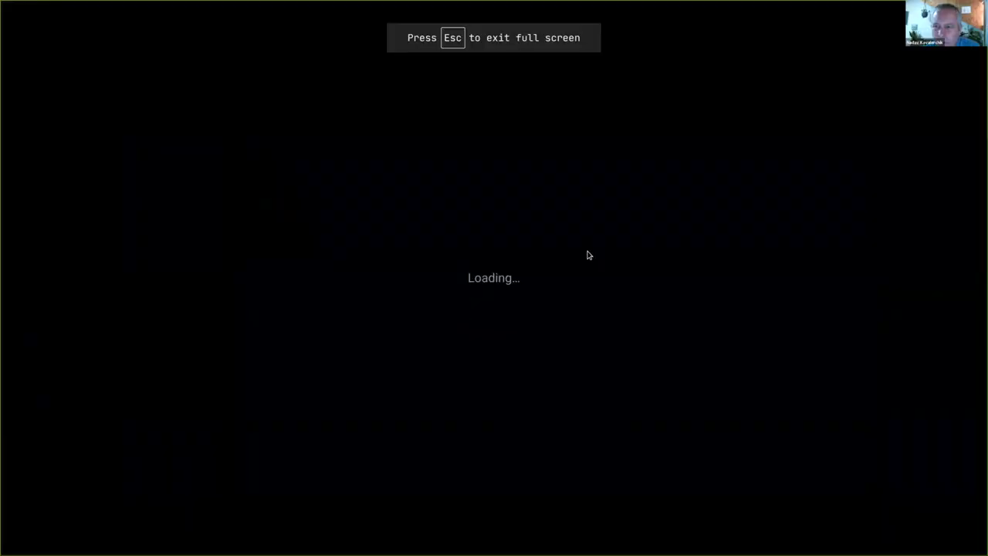
key(Right)
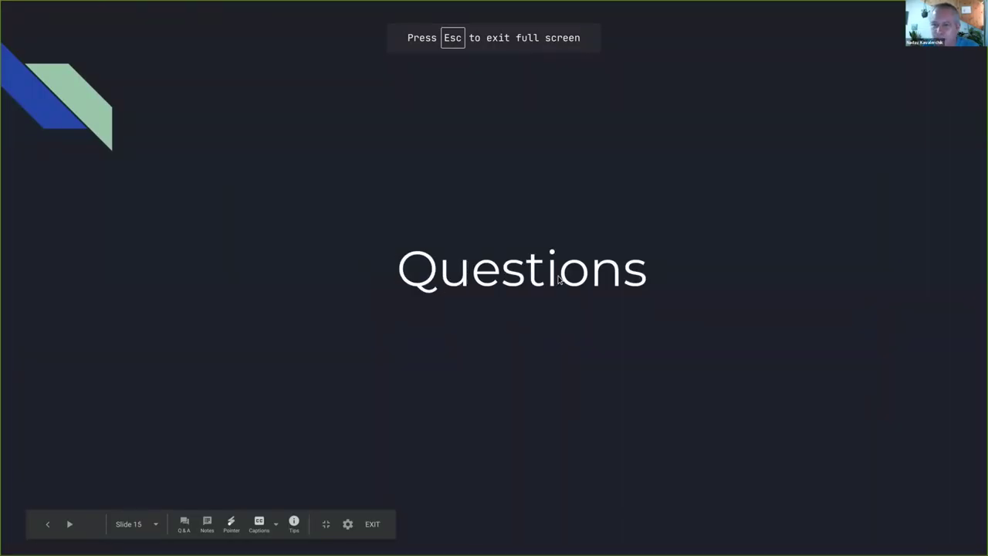
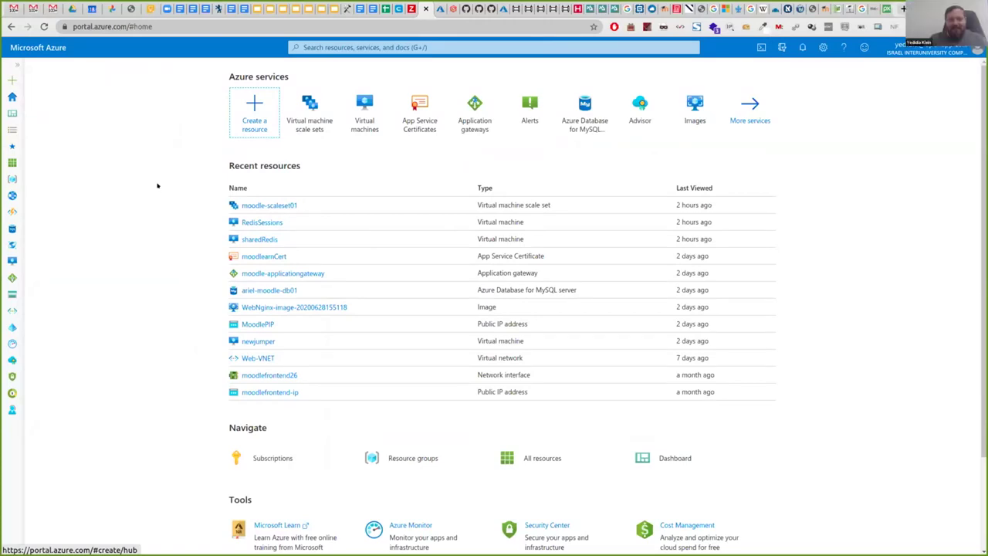
Enlarge the Azure portal page and open the Ariel Moodlearn dashboard.
key(ctrl+plus)
key(ctrl+plus)
key(ctrl+plus)
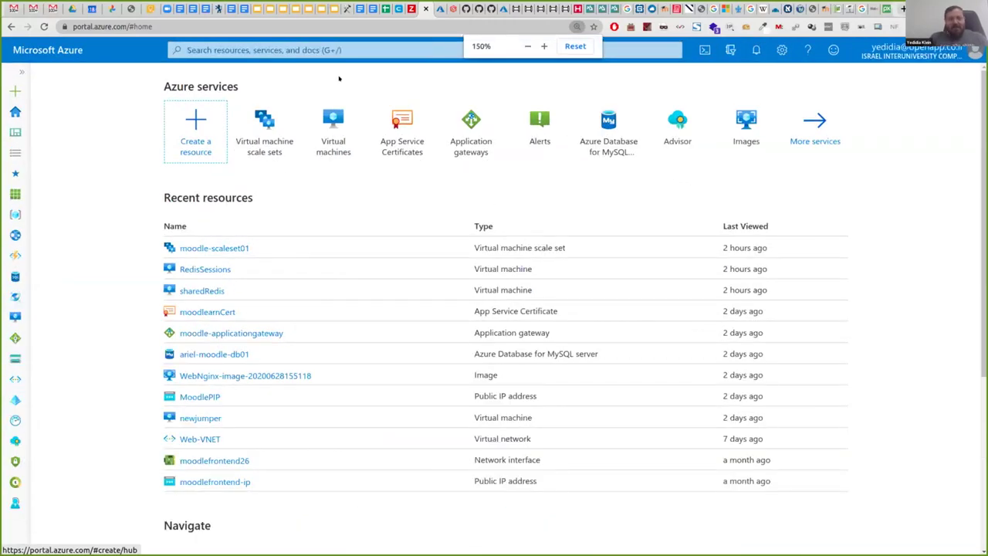
click(19, 146)
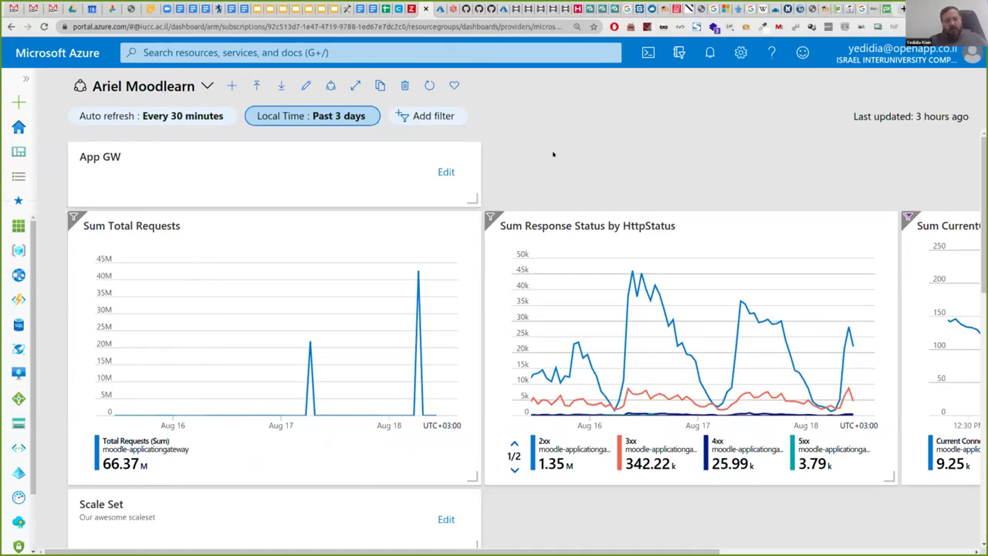
Try the past 24 hours as the dashboard's time range, and discard the unpublished change.
click(325, 114)
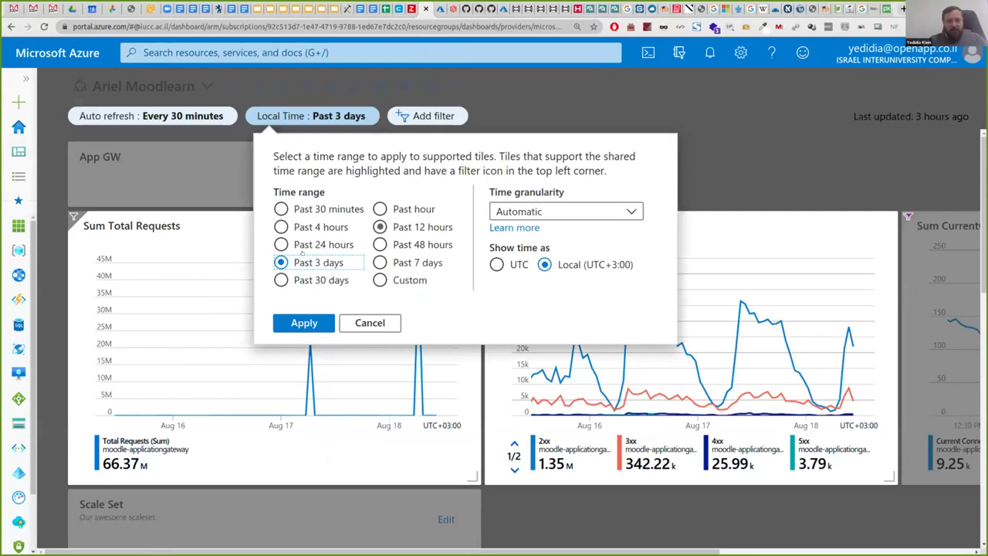
click(324, 244)
click(313, 319)
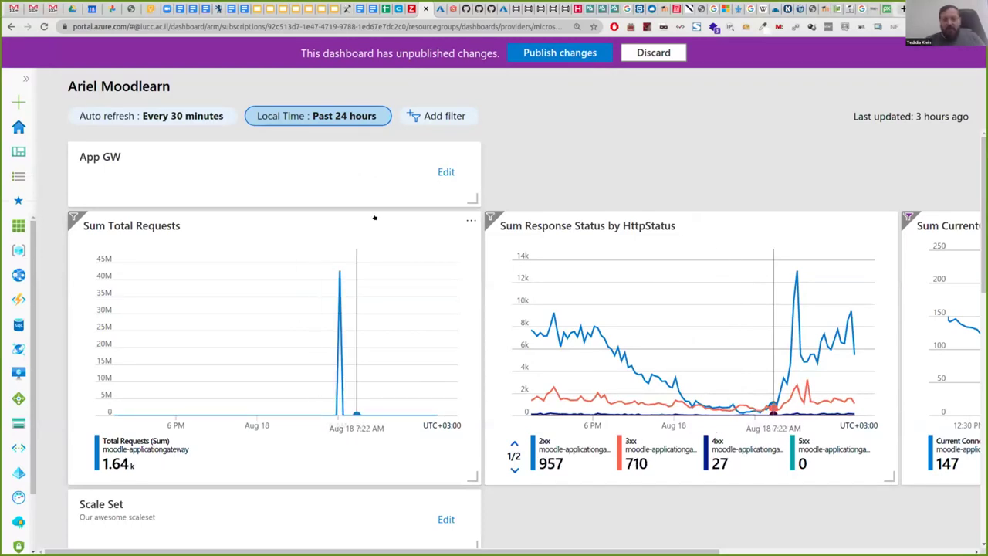
click(653, 55)
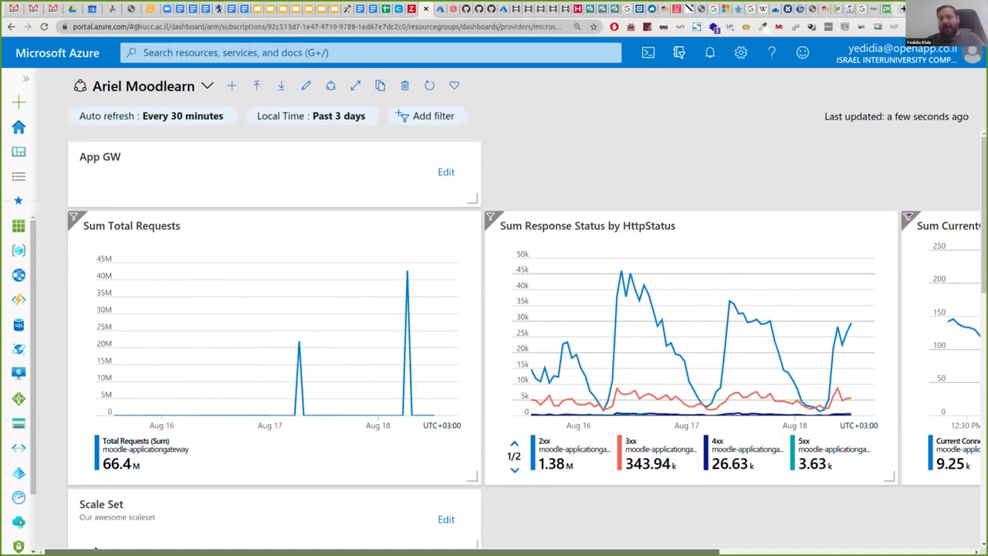
Examine the dashboard's charts for response status, current connections, scale set CPU, database utilization and both Redis servers' CPU.
drag(110, 550, 249, 550)
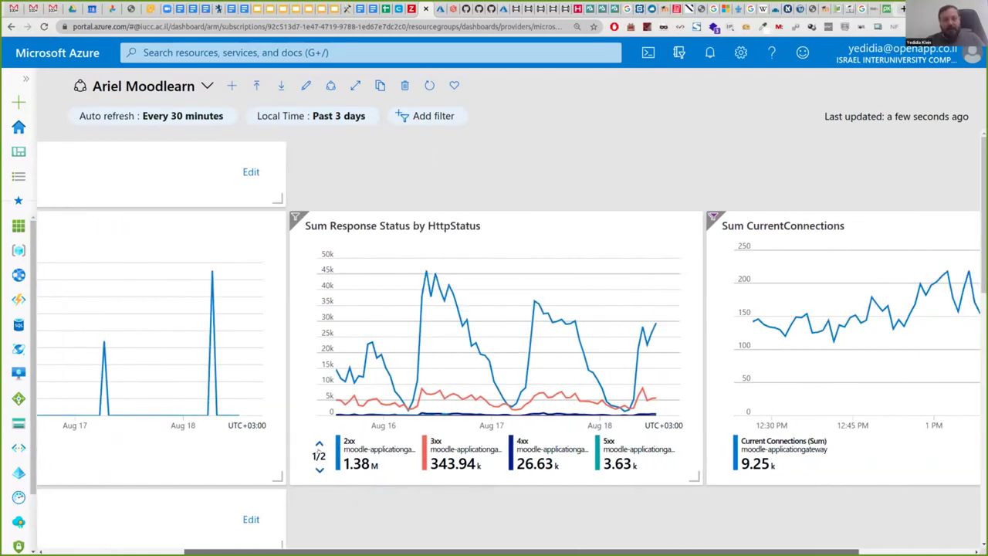
drag(255, 549, 289, 550)
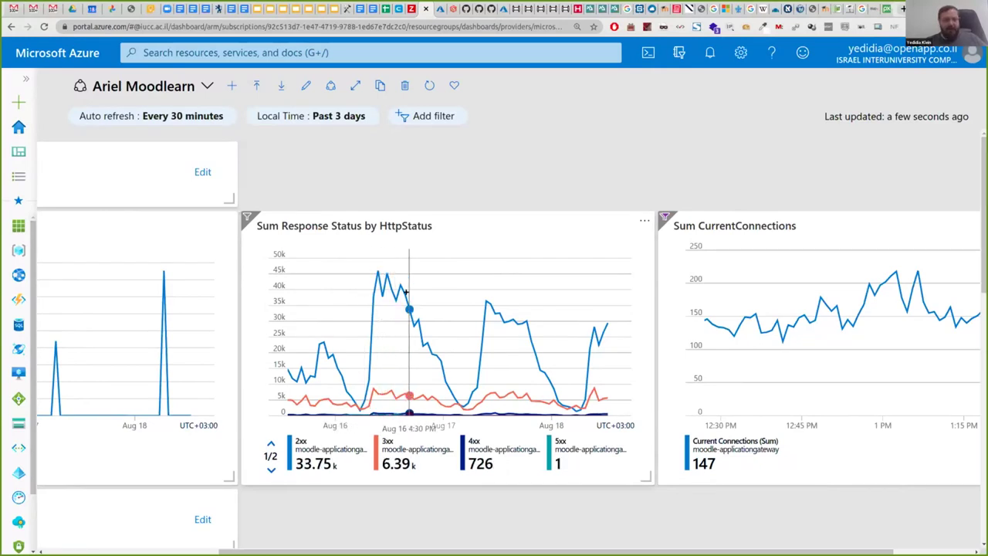
scroll(405, 292, down, 2)
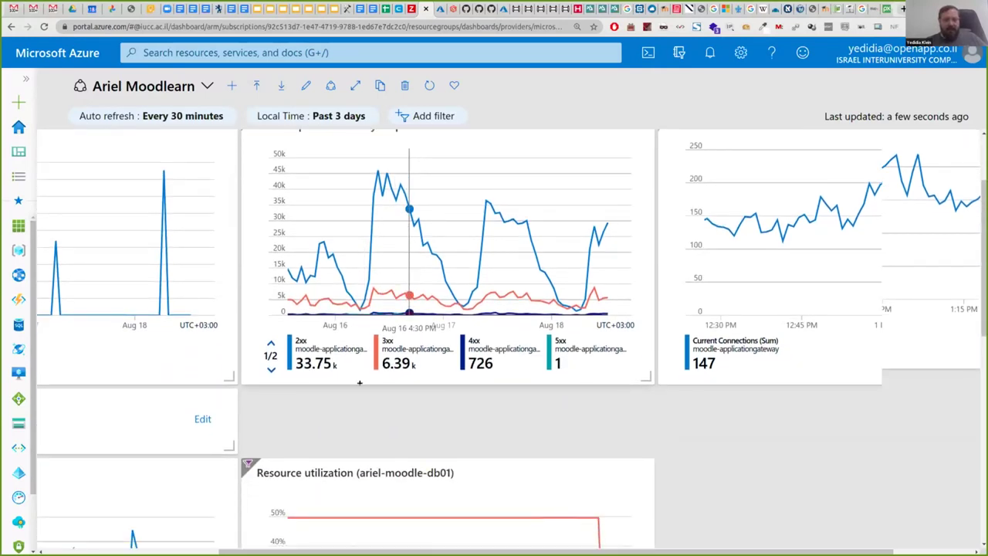
scroll(359, 382, down, 6)
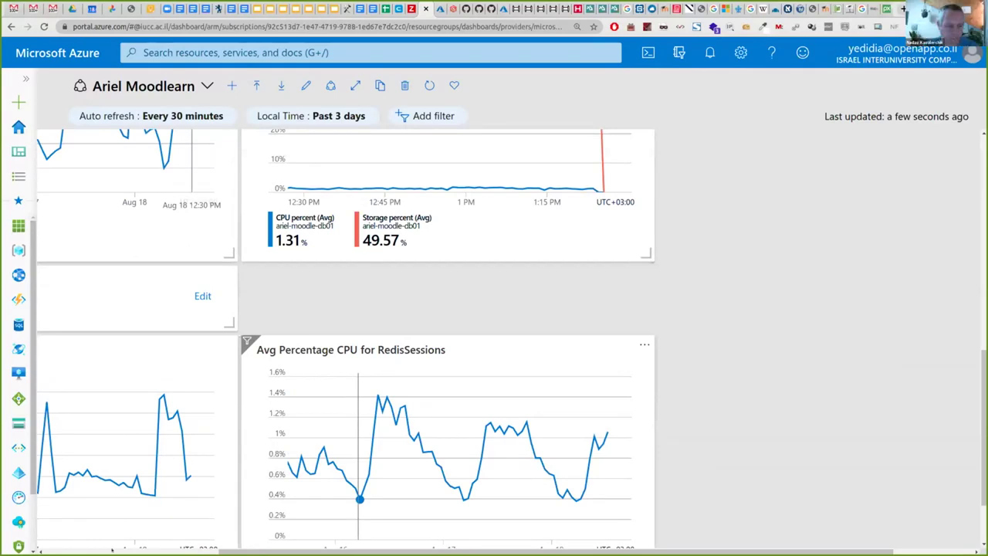
scroll(166, 393, left, 3)
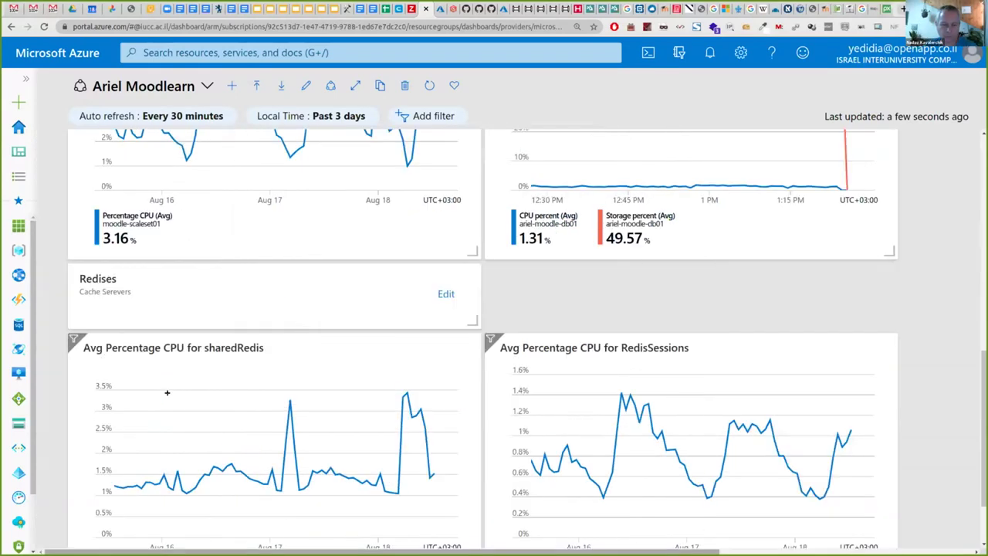
scroll(166, 393, up, 2)
scroll(274, 301, up, 1)
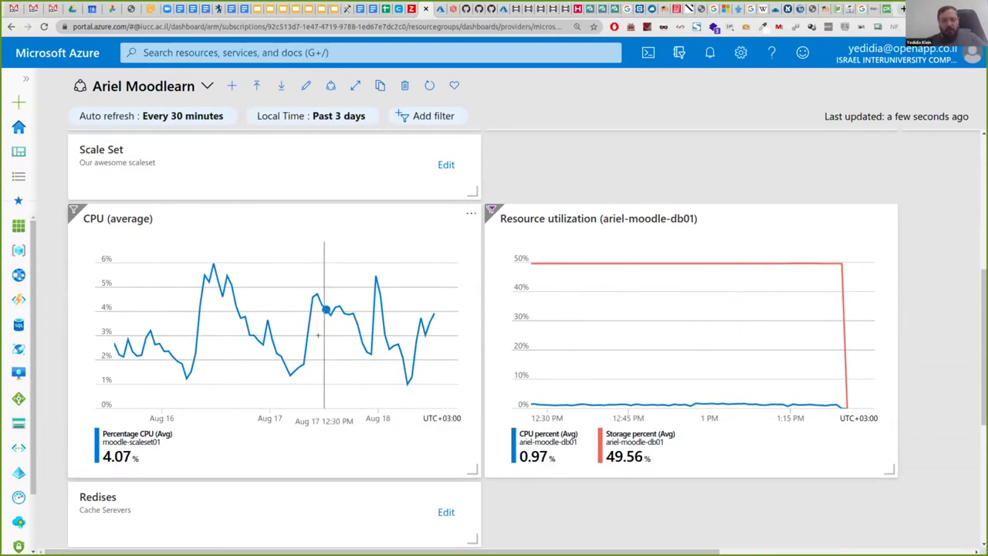
scroll(320, 343, down, 2)
scroll(318, 335, down, 1)
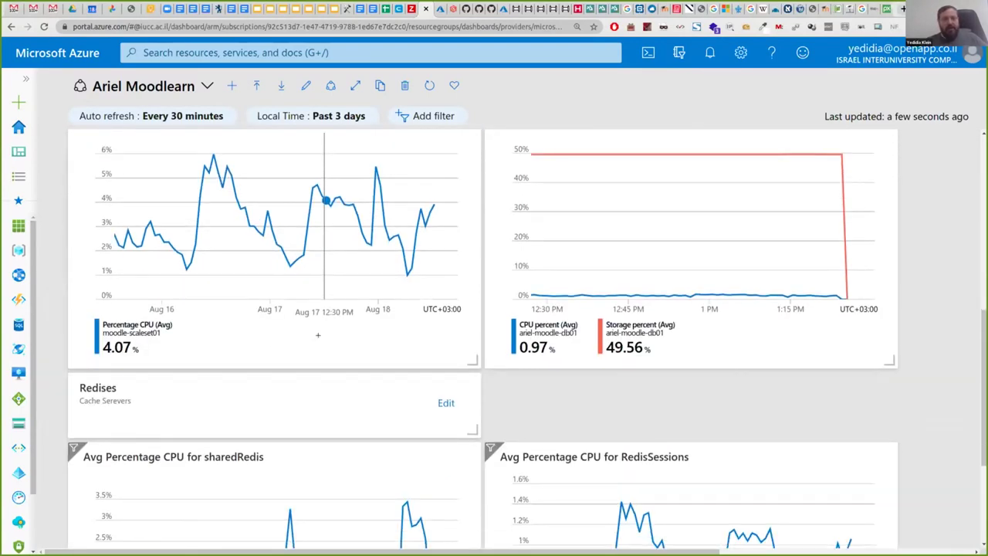
scroll(254, 338, down, 2)
scroll(344, 351, down, 2)
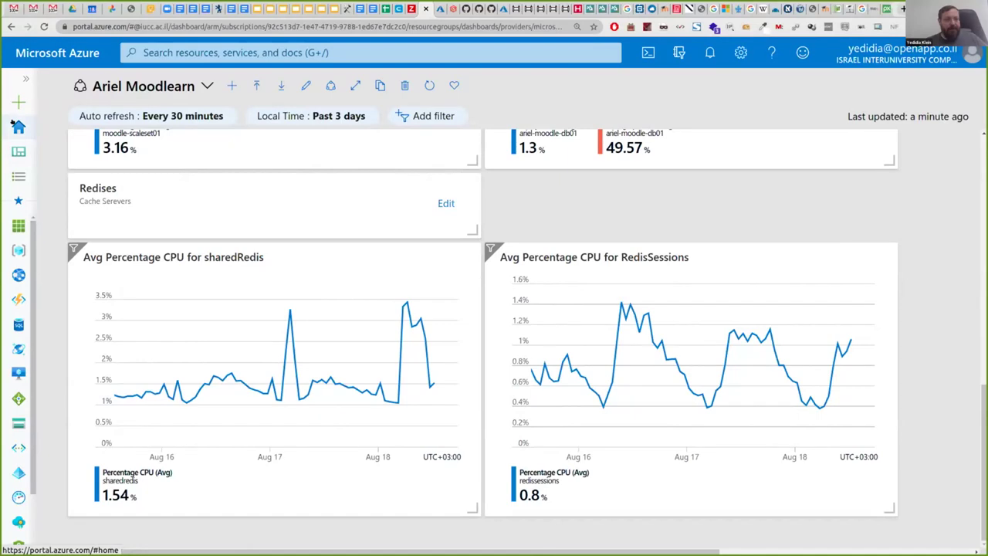
Search for vmss, go to the virtual machine scale sets and open moodle-scaleset01.
click(169, 49)
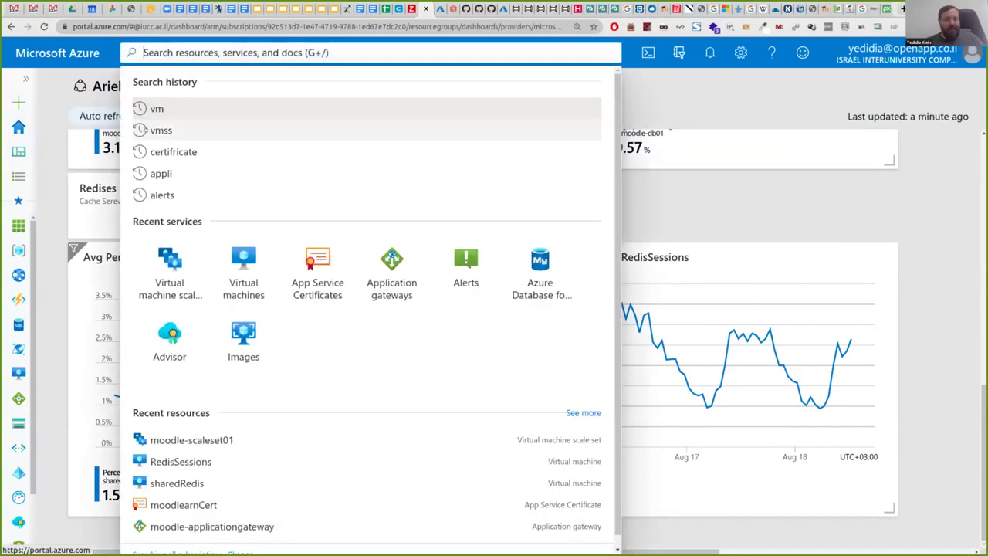
click(161, 130)
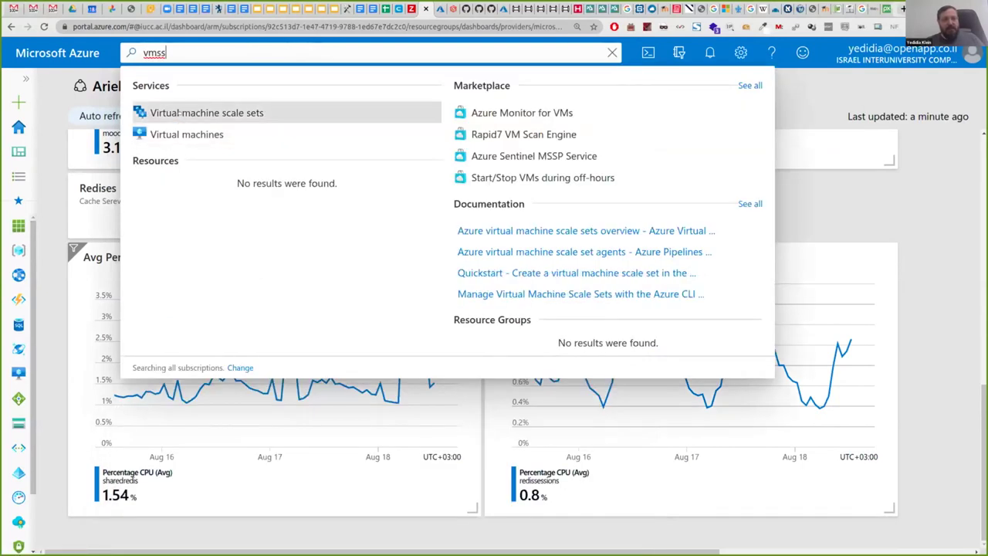
click(178, 113)
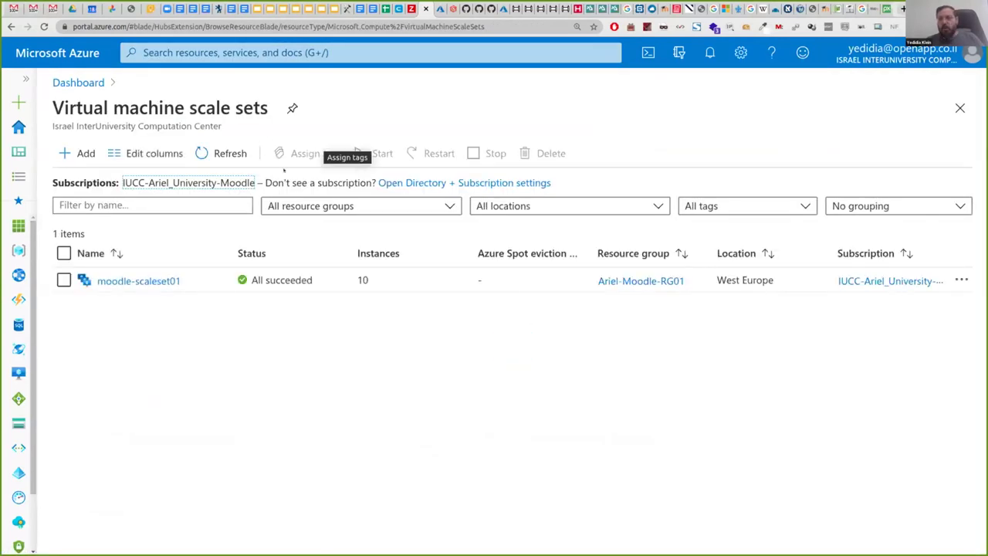
click(142, 280)
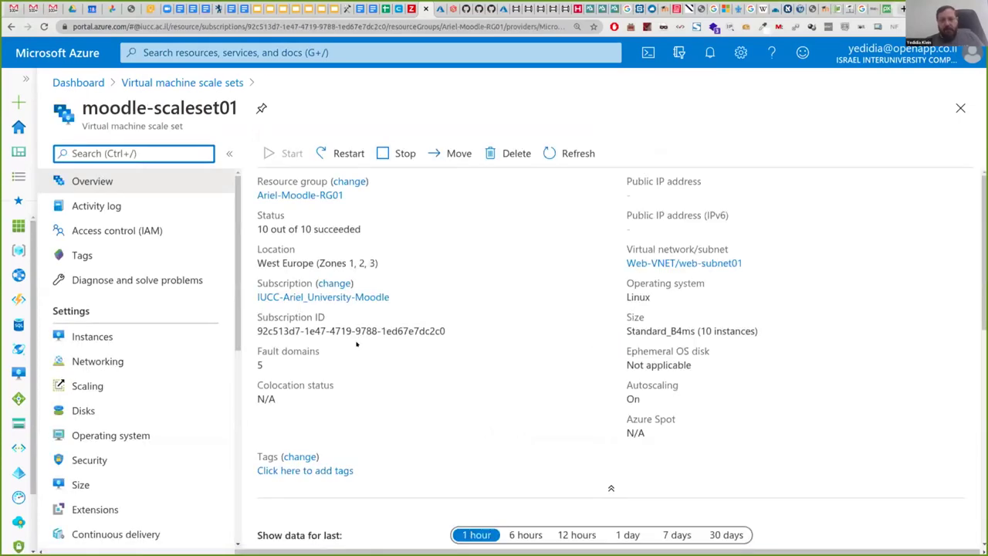
Examine the scale set's overview details and its CPU, network, disk bytes and disk operations charts for the last hour.
scroll(358, 351, down, 4)
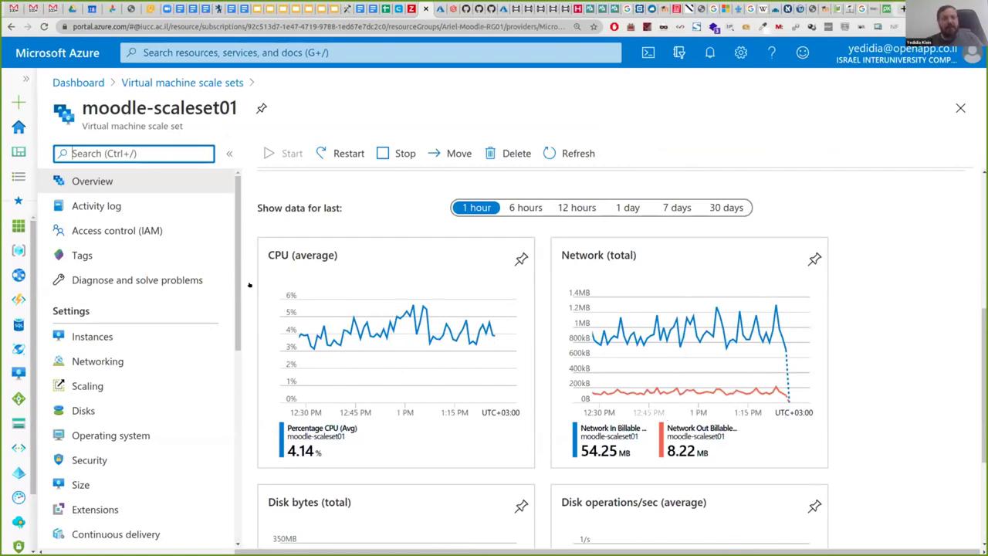
scroll(415, 326, up, 1)
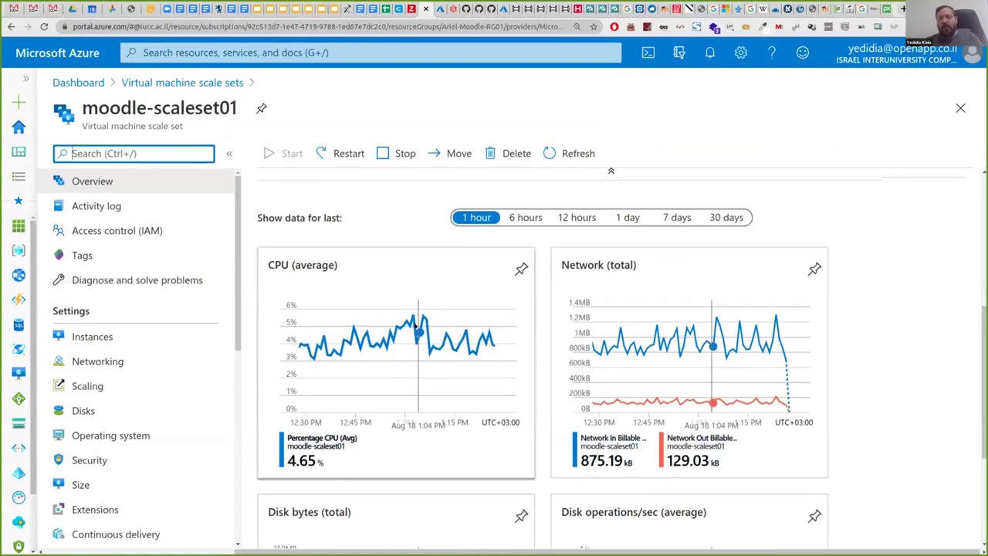
scroll(415, 325, up, 5)
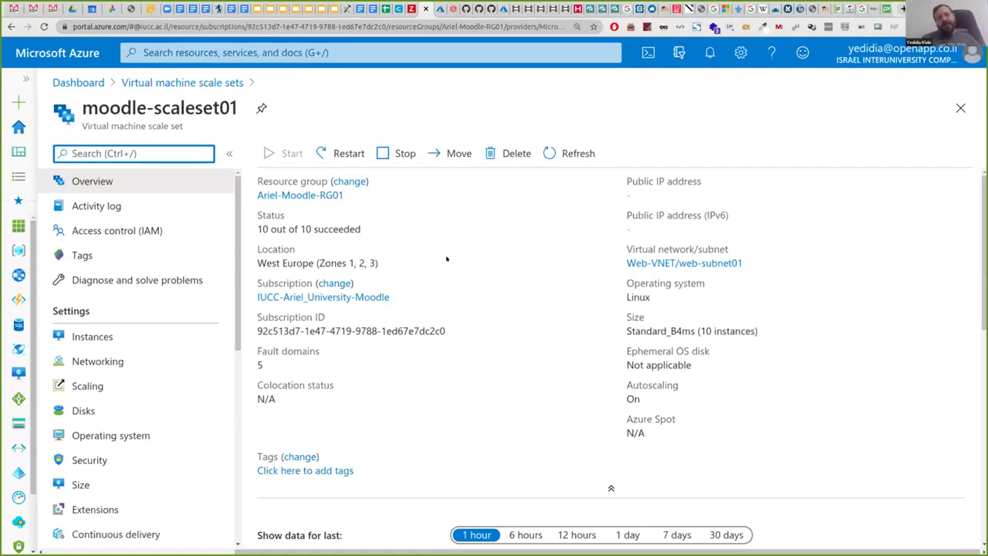
scroll(429, 250, down, 5)
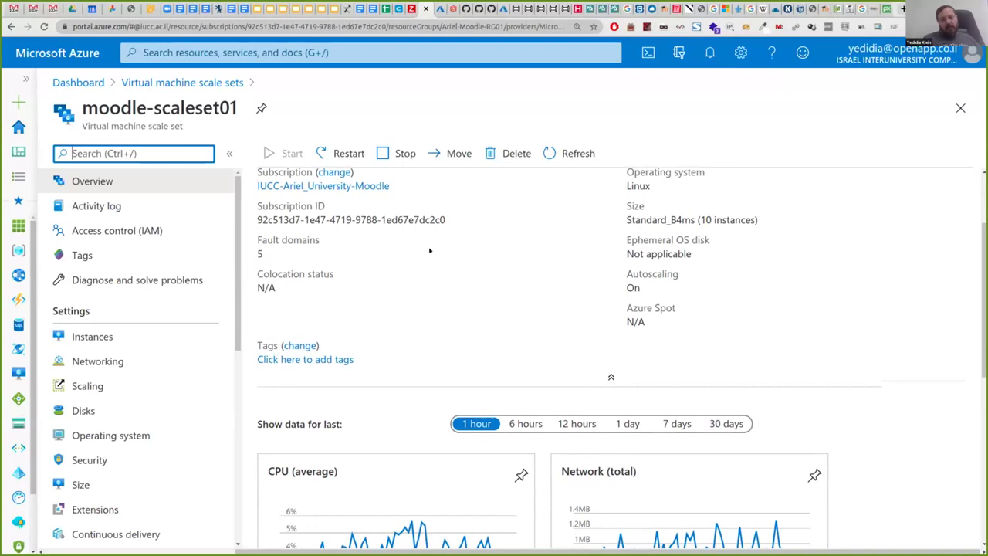
scroll(426, 250, down, 2)
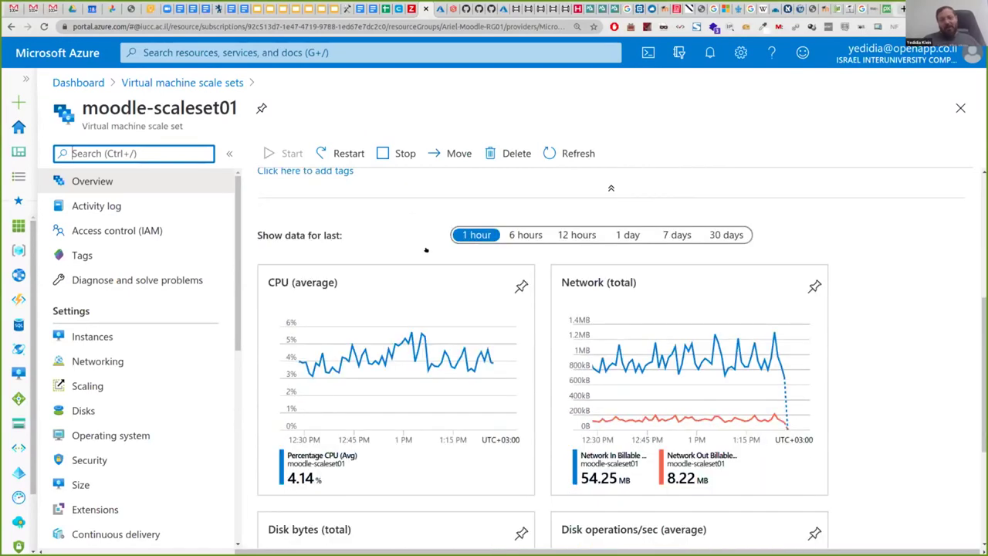
scroll(425, 250, down, 5)
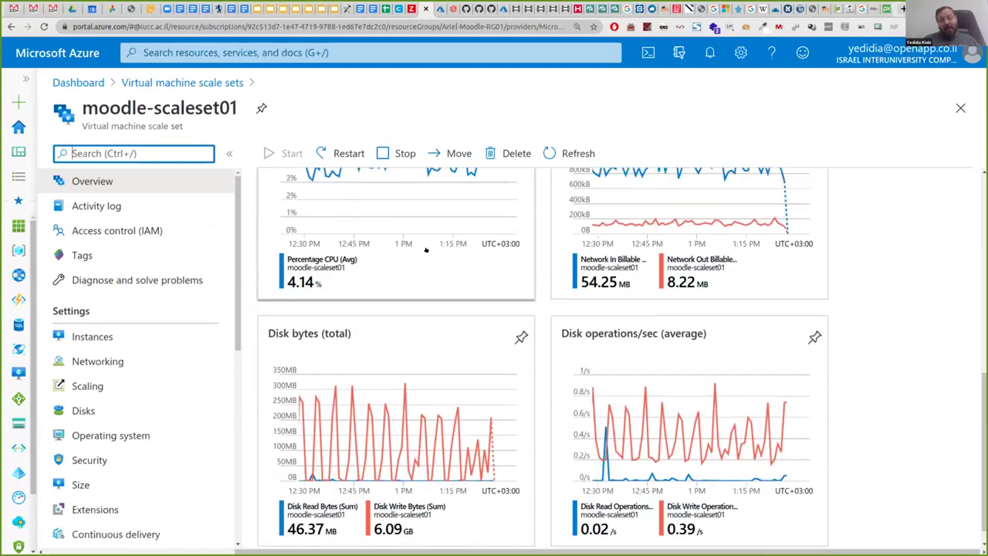
scroll(425, 250, up, 12)
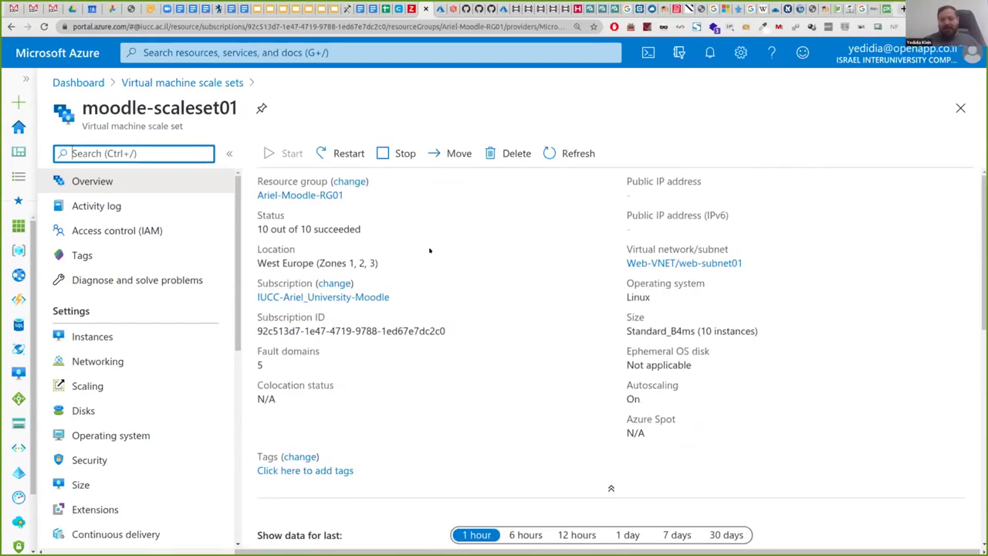
View the scale set's instances, and open its scaling configuration at the custom autoscale settings.
click(102, 336)
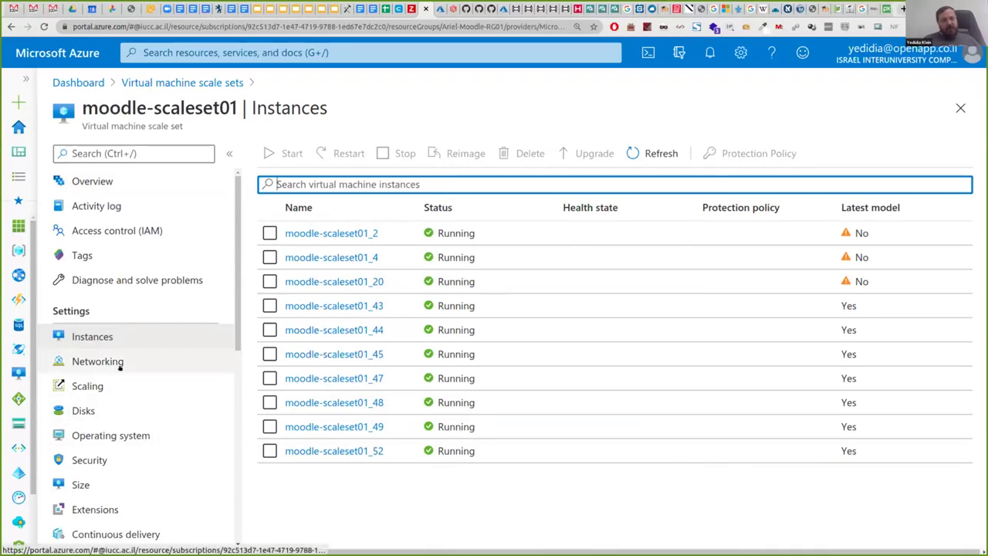
click(87, 385)
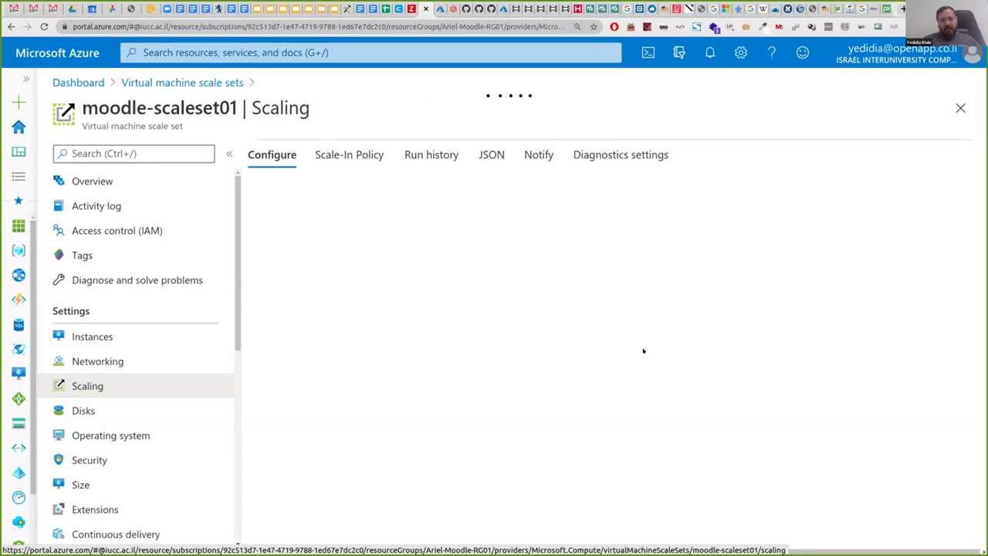
scroll(651, 384, down, 3)
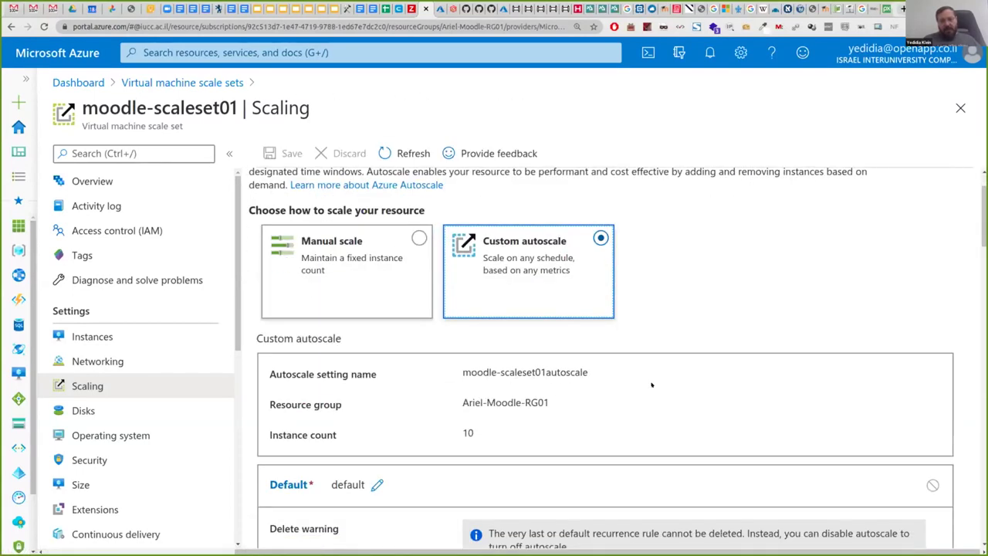
Examine the default, weekday, Friday and Saturday scale conditions with their CPU rules, instance limits and schedules.
scroll(647, 383, down, 3)
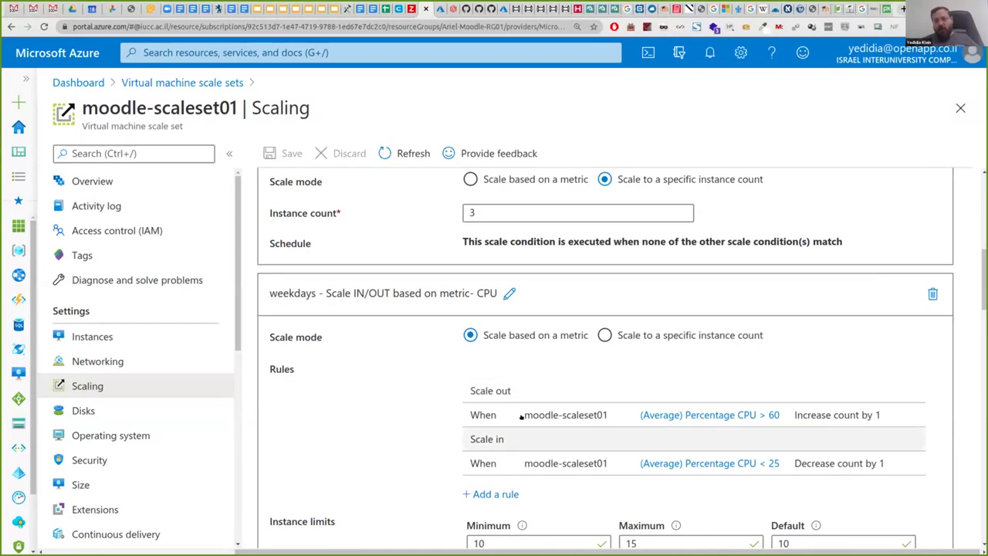
scroll(375, 374, down, 3)
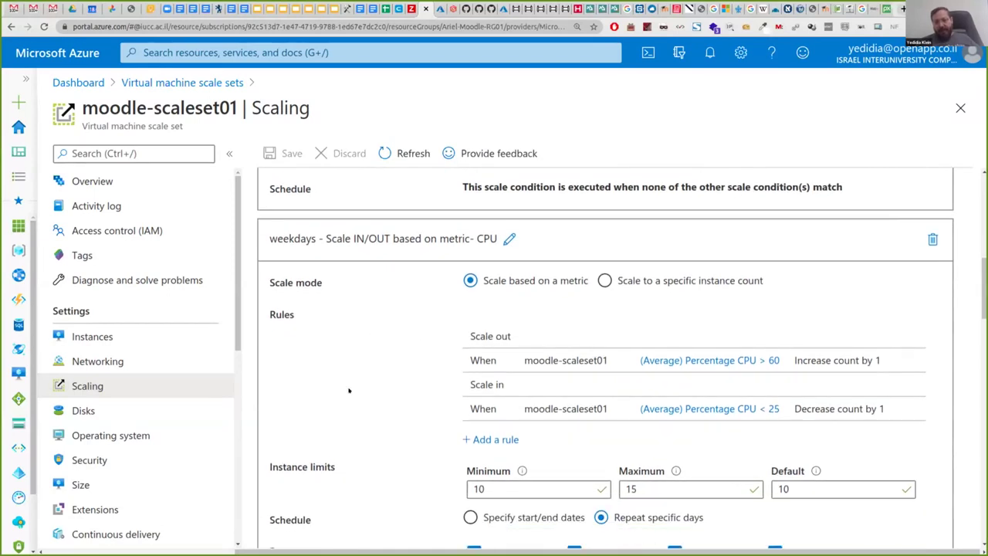
scroll(409, 449, down, 3)
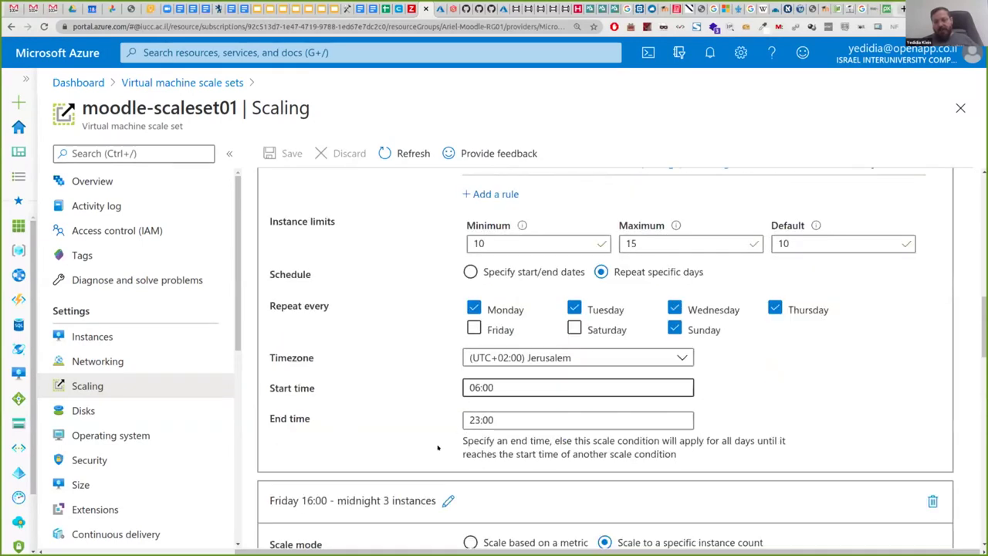
scroll(477, 387, down, 3)
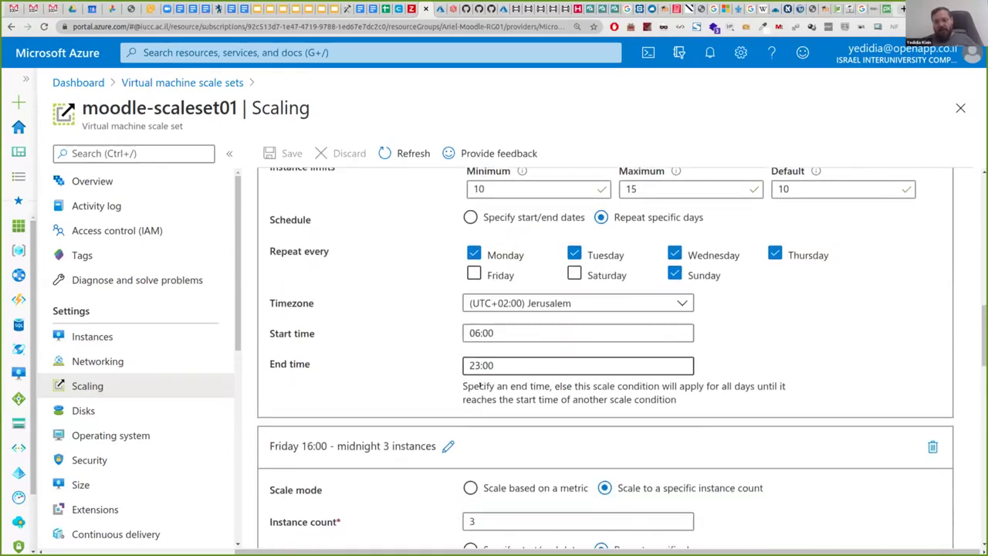
scroll(478, 387, down, 2)
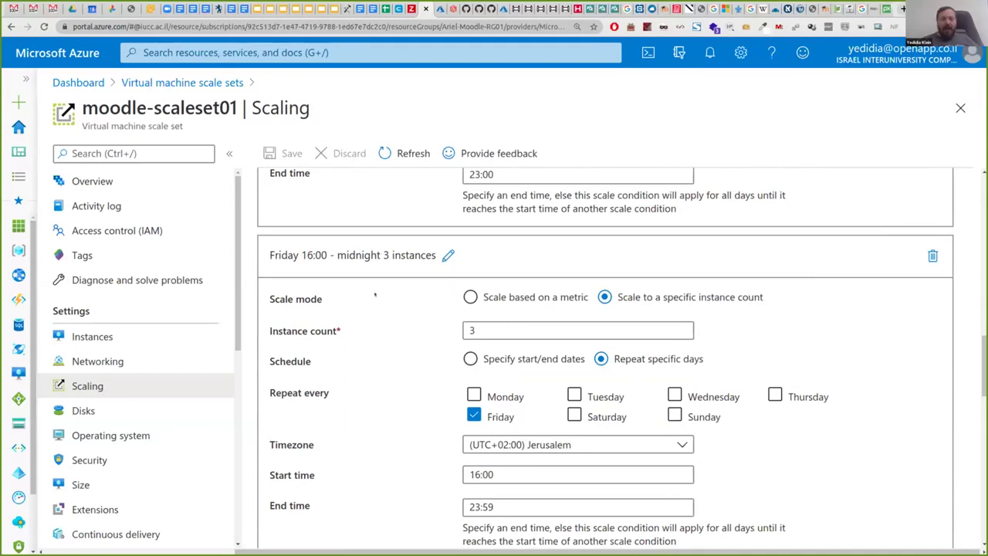
scroll(379, 447, down, 3)
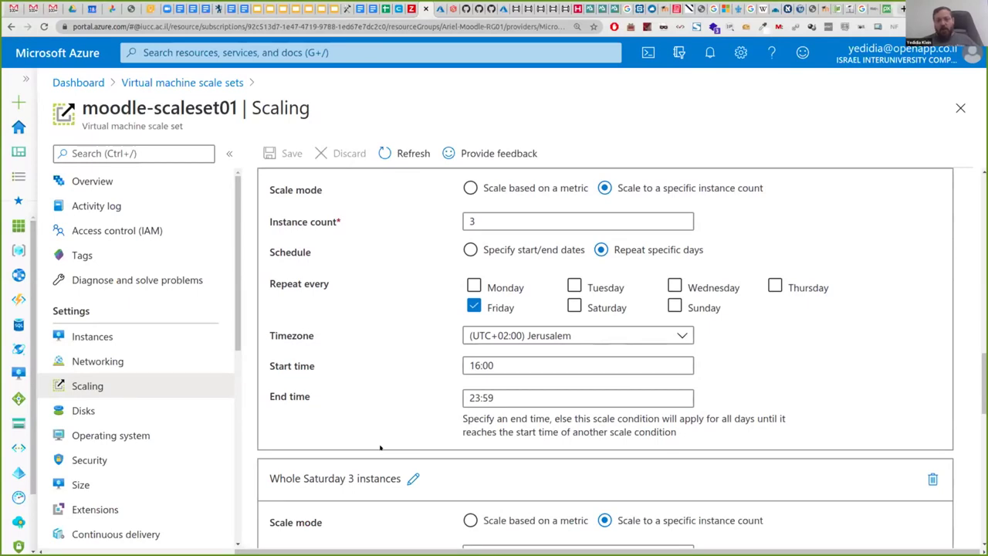
scroll(380, 447, down, 14)
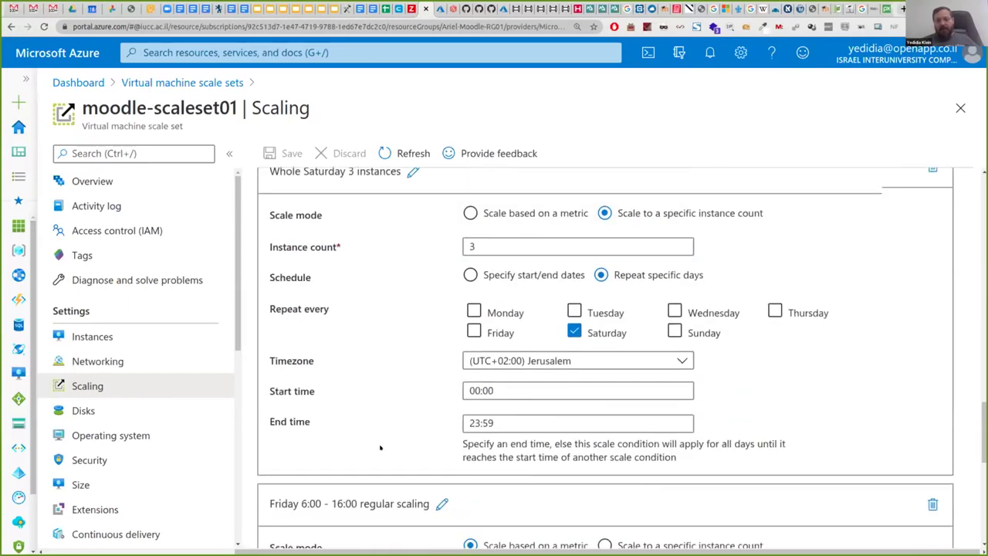
scroll(380, 447, down, 3)
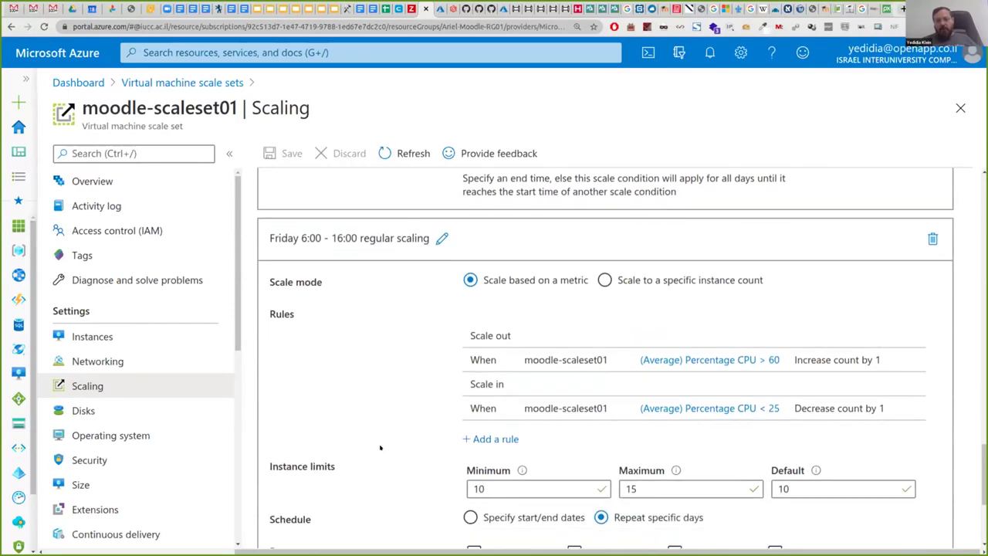
scroll(380, 447, down, 4)
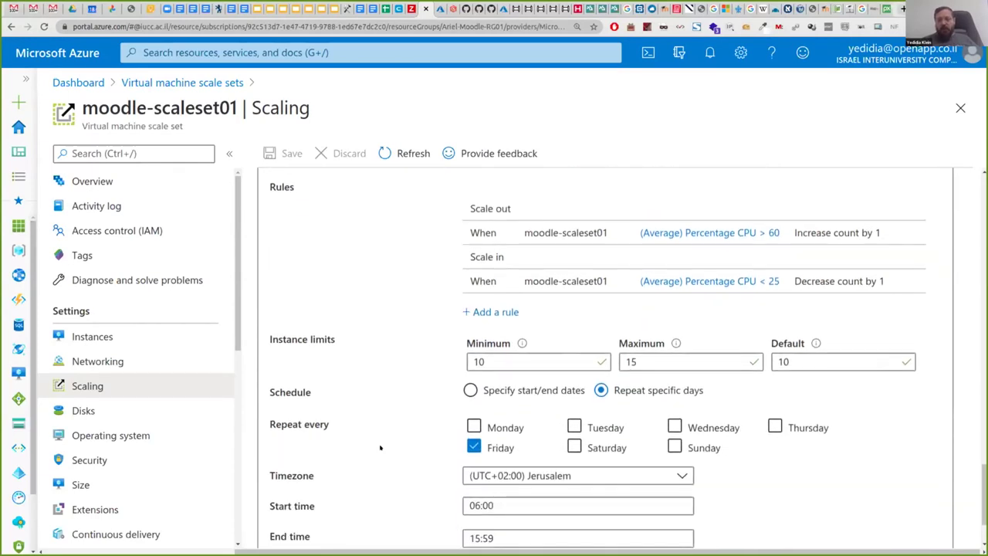
Review the scale conditions again in reverse order, back to the default condition and the custom autoscale summary.
scroll(380, 446, up, 6)
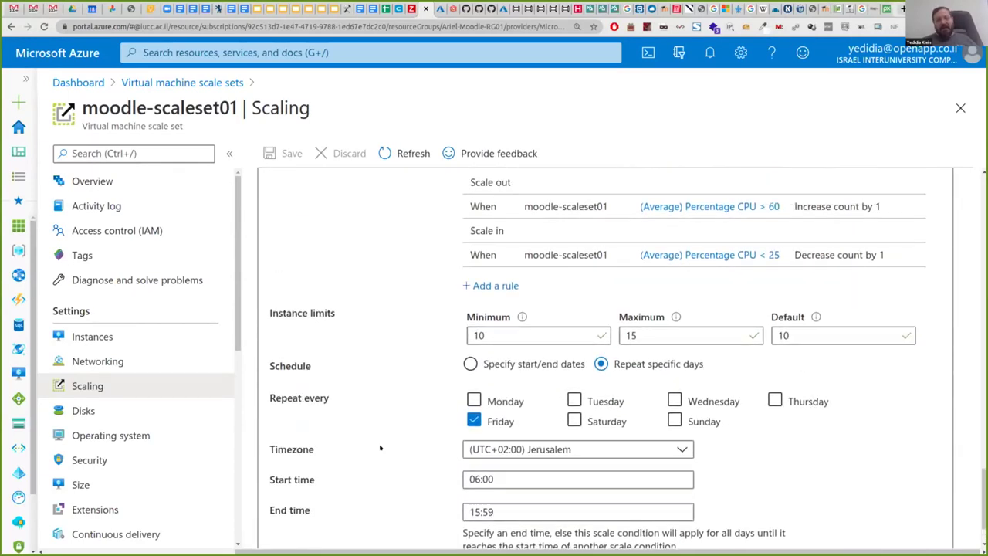
scroll(379, 447, up, 15)
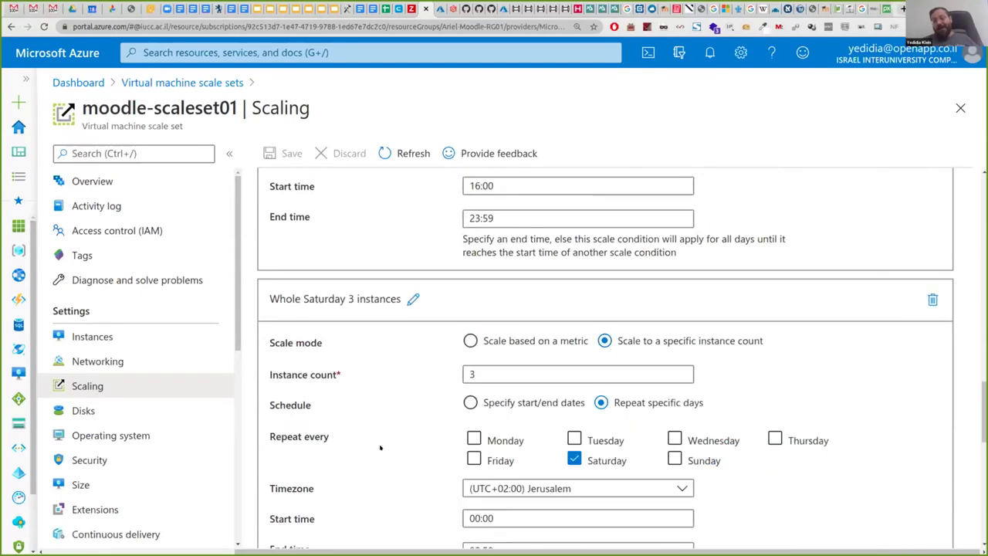
scroll(379, 447, up, 4)
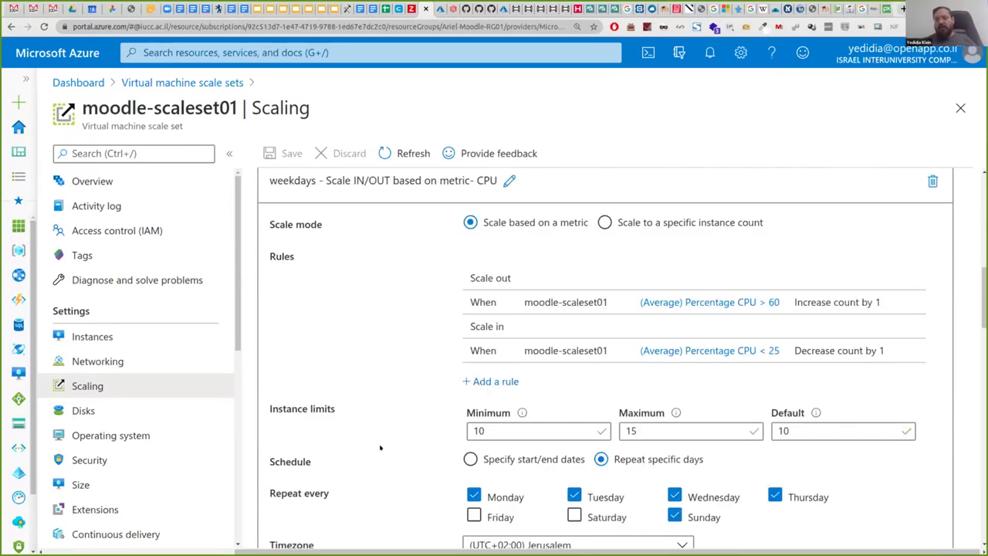
scroll(380, 446, up, 8)
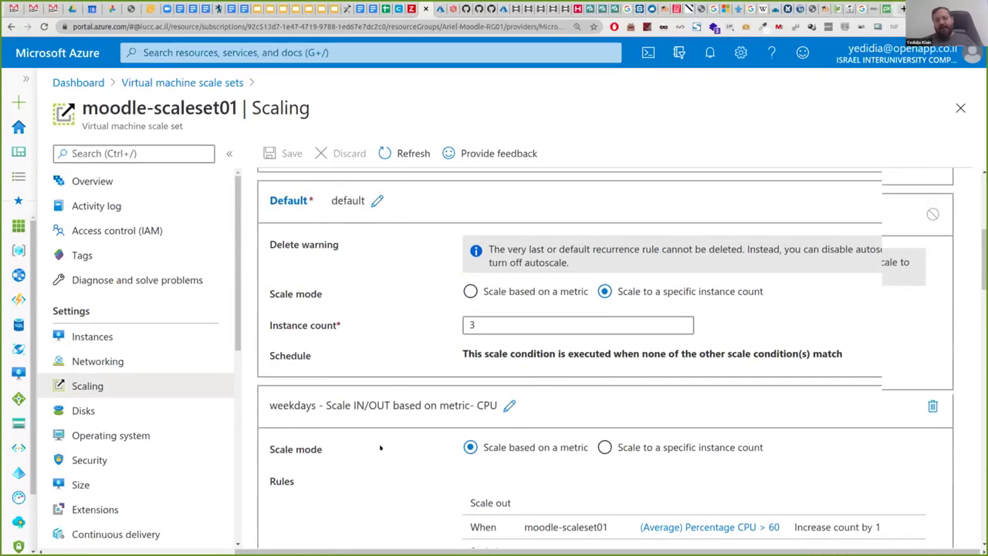
scroll(379, 447, up, 6)
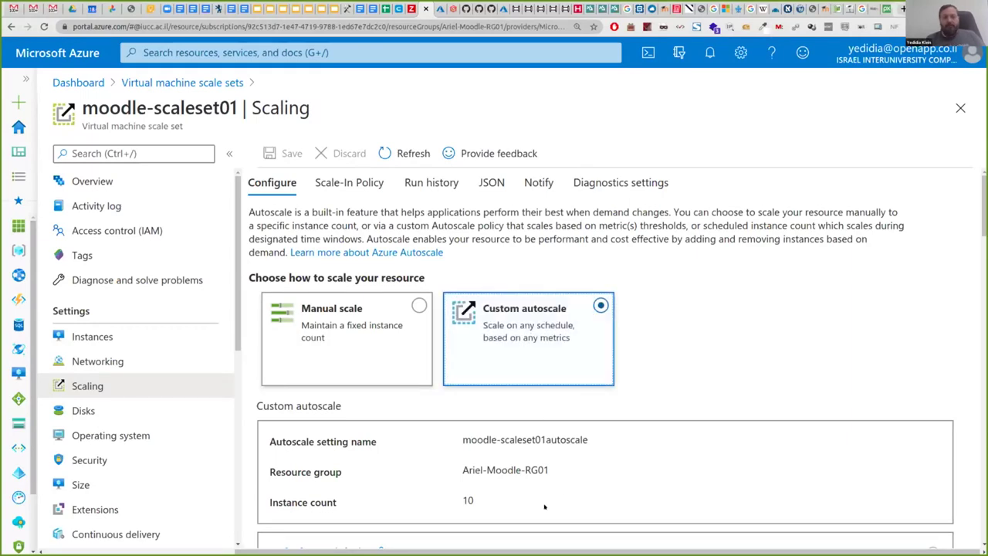
scroll(619, 465, down, 2)
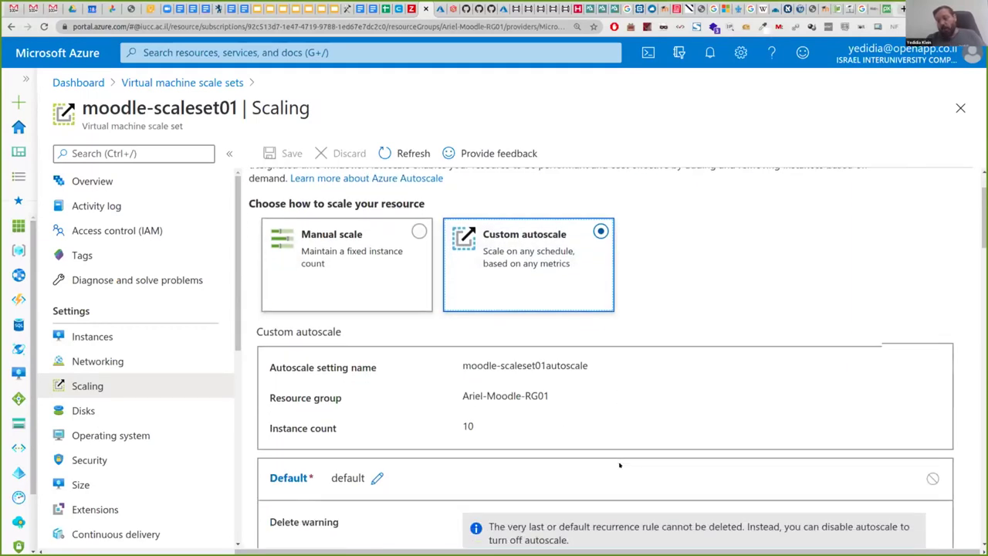
scroll(619, 464, down, 1)
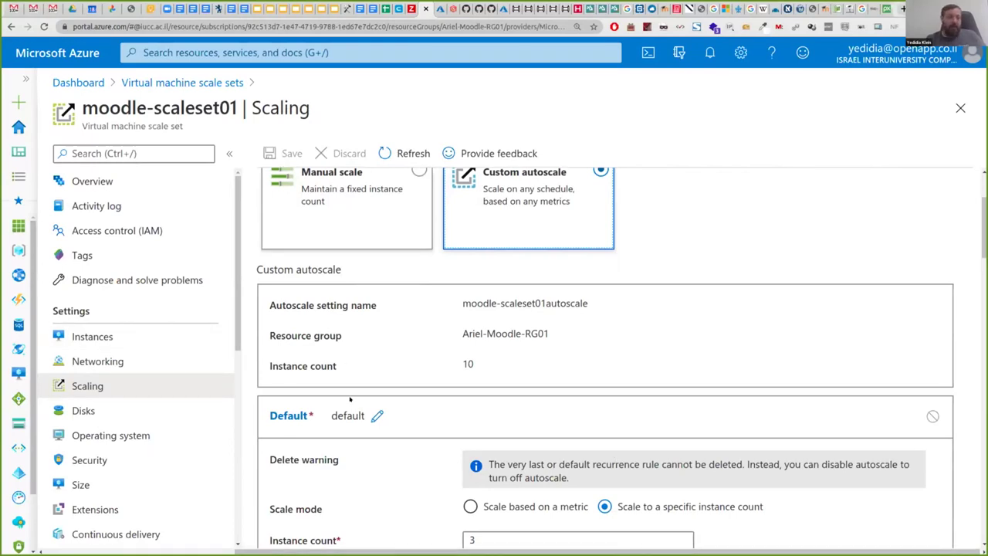
scroll(349, 398, up, 1)
scroll(154, 235, up, 1)
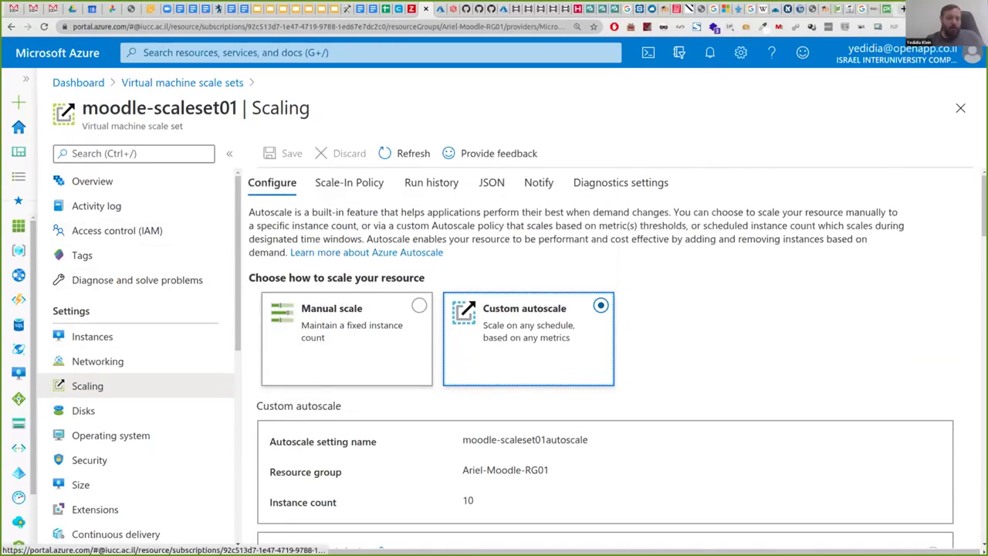
Return to the Ariel Moodlearn dashboard and open the portal's resource search.
scroll(28, 369, down, 1)
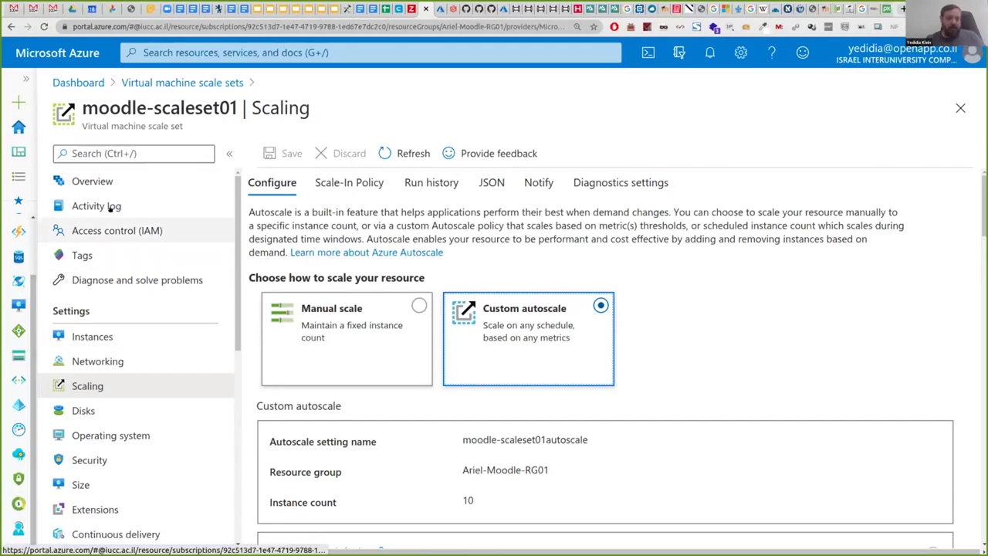
click(78, 83)
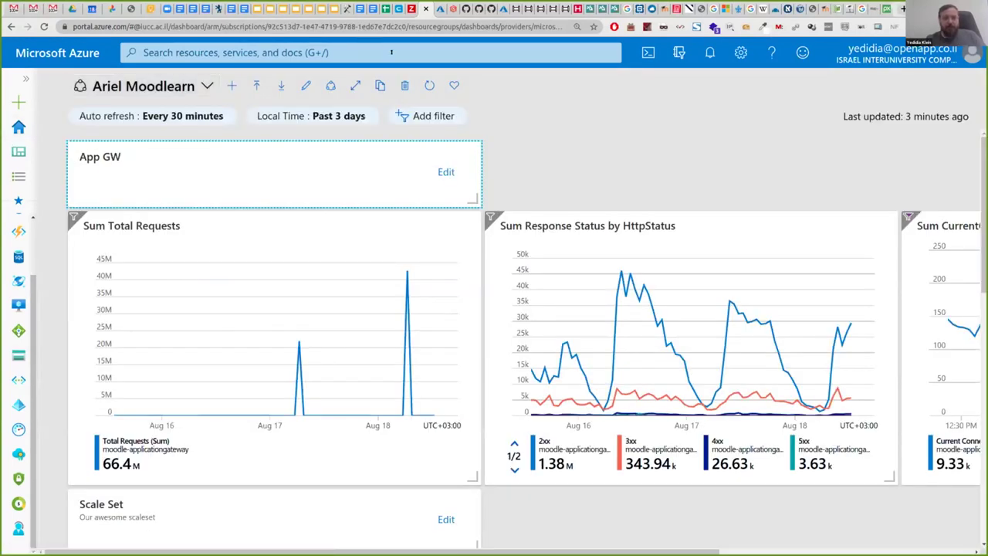
click(391, 52)
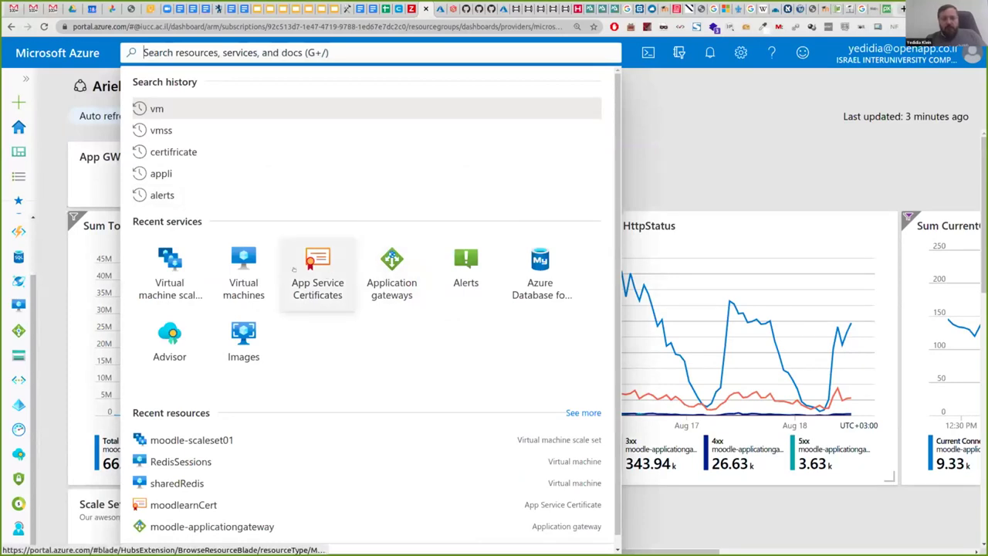